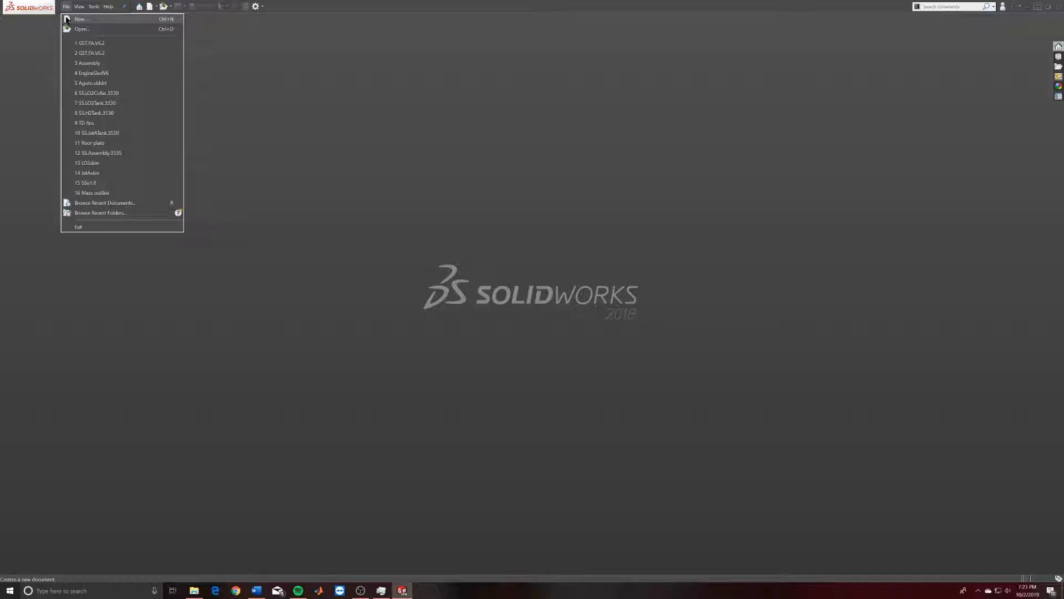
Create a new Part document from File > New in the New SOLIDWORKS Document dialog.
click(382, 209)
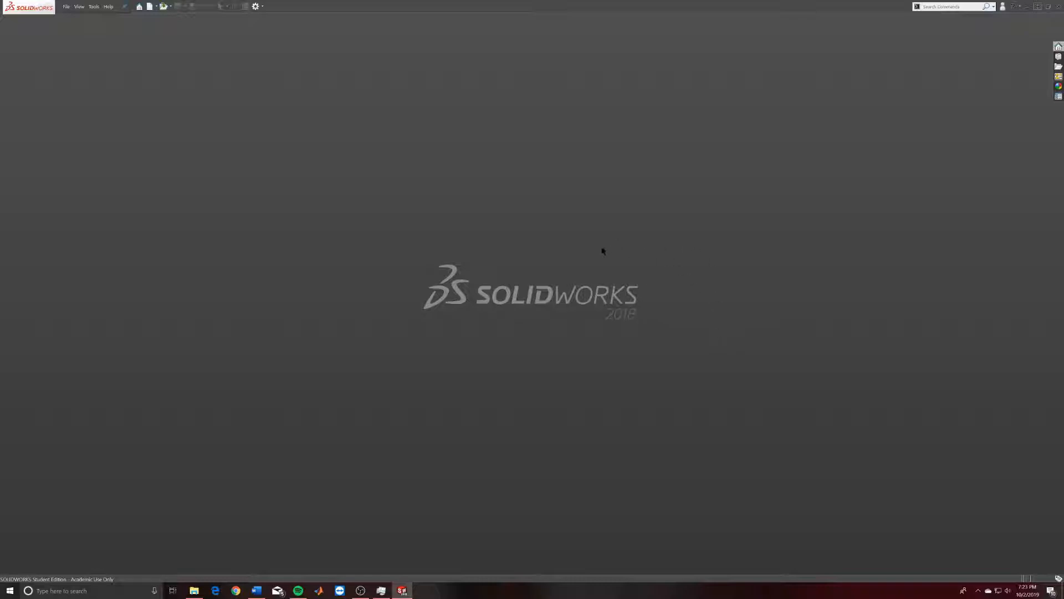
click(66, 7)
click(72, 19)
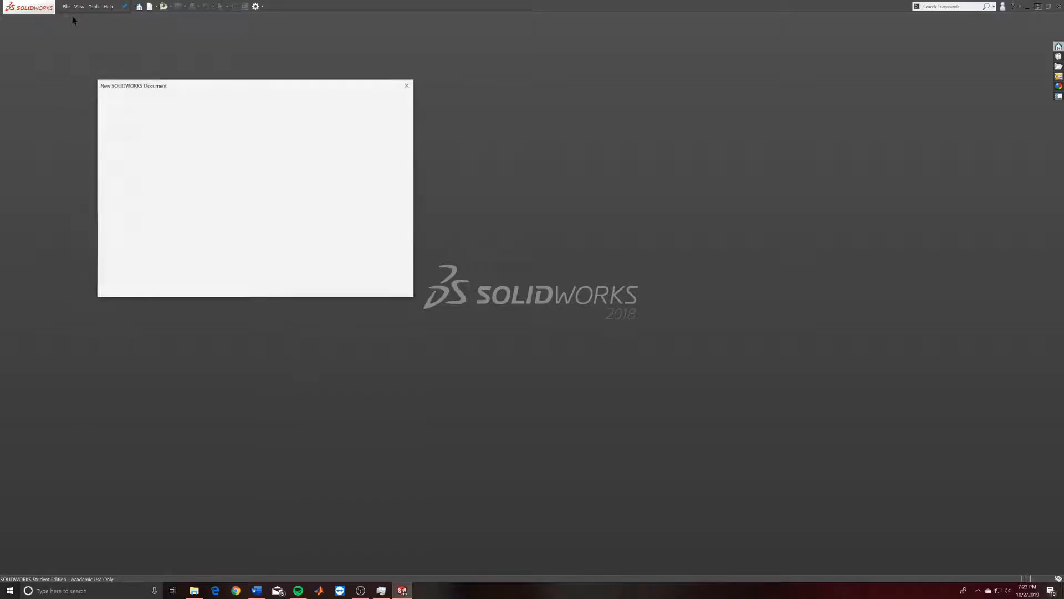
drag(234, 91, 501, 182)
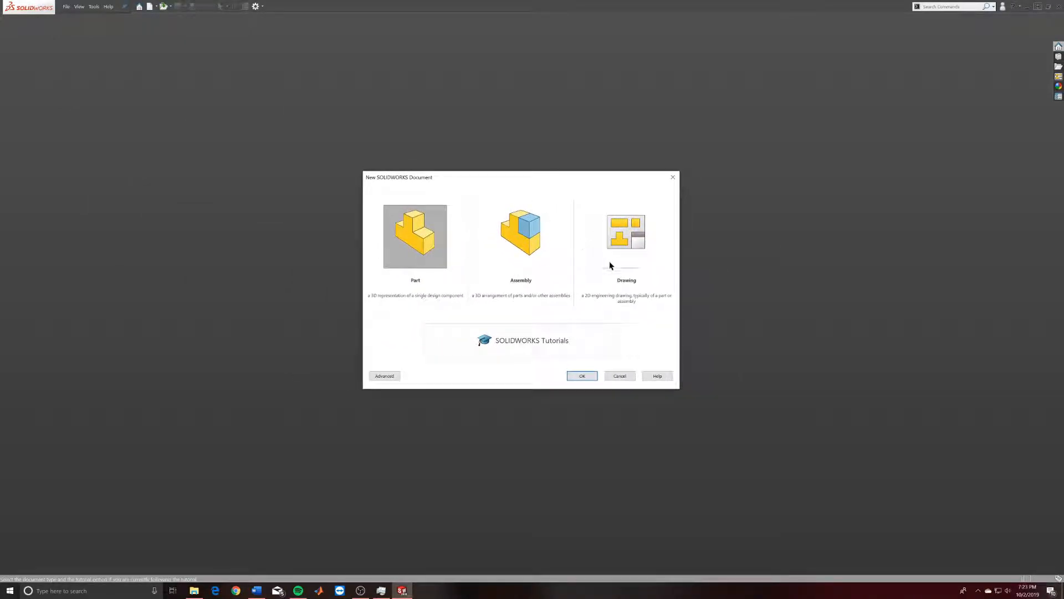
click(408, 231)
click(589, 381)
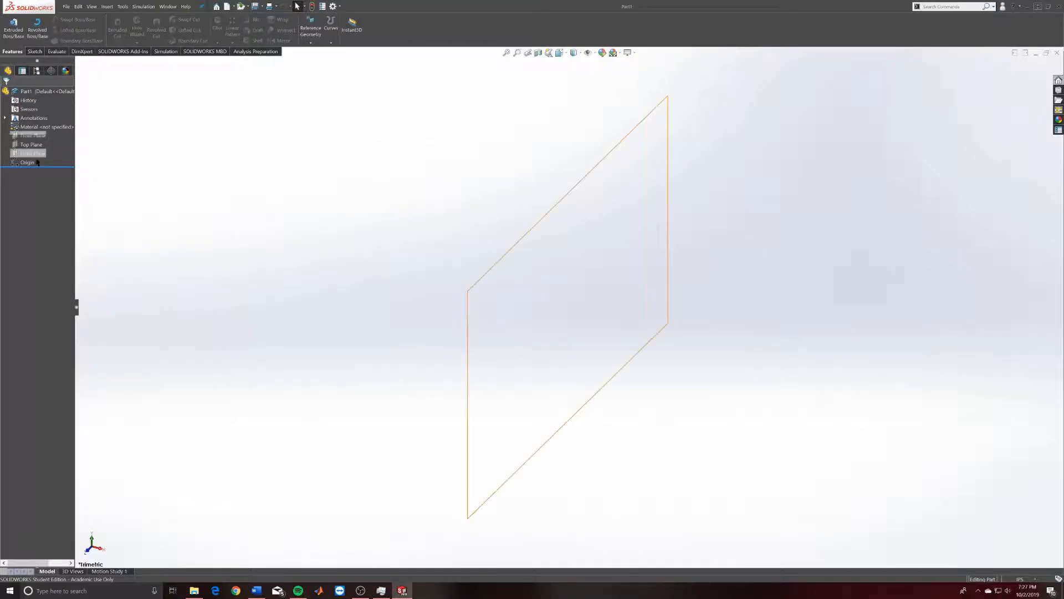
drag(45, 166, 60, 236)
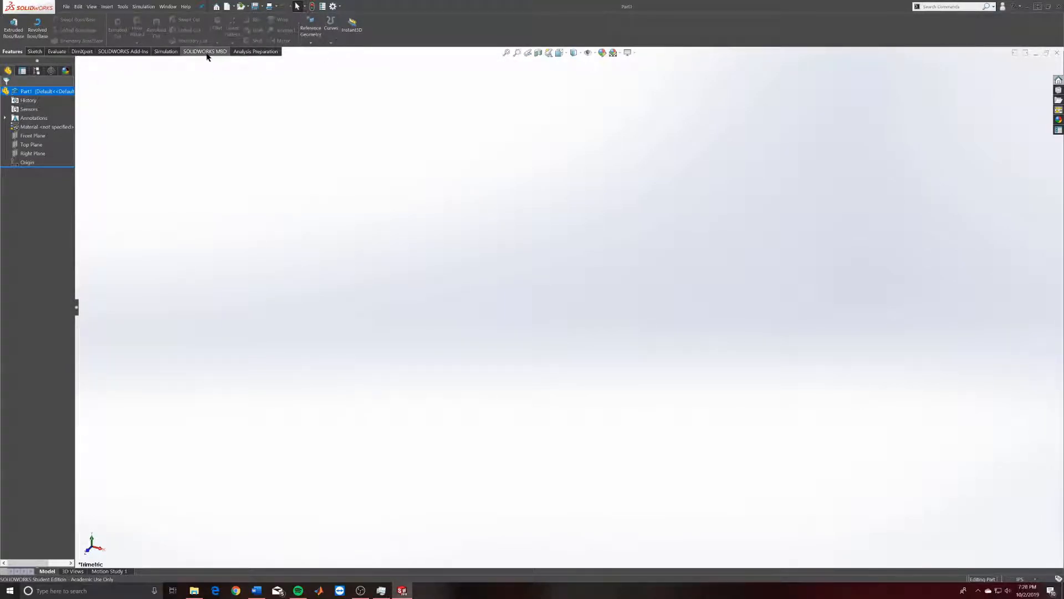
drag(14, 52, 266, 485)
drag(319, 525, 669, 445)
drag(605, 436, 497, 124)
drag(601, 274, 198, 274)
drag(160, 128, 64, 14)
double_click(65, 14)
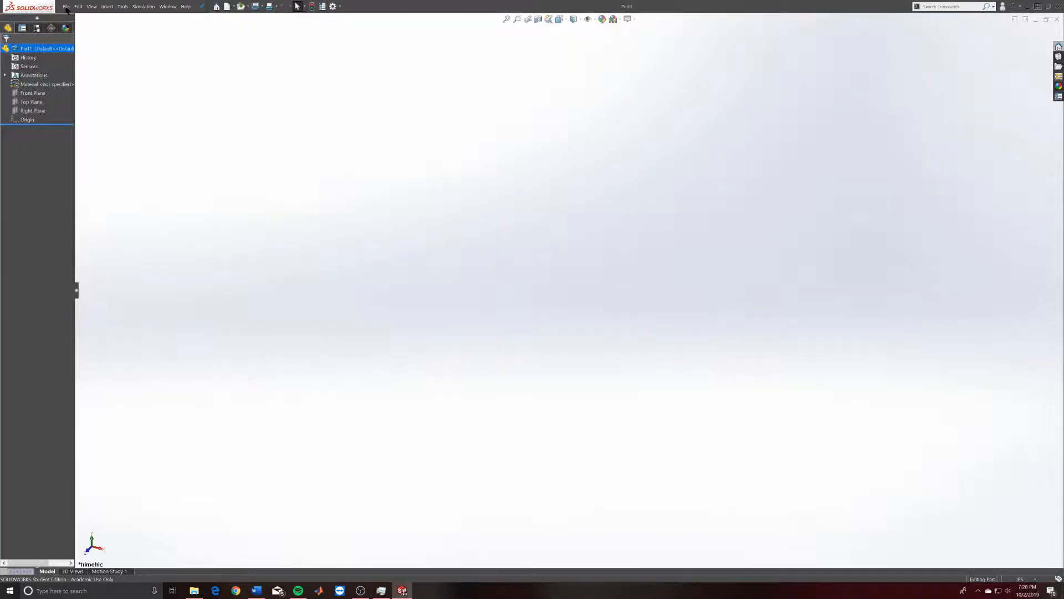
Float the CommandManager, then dock it back in place.
click(66, 10)
click(67, 11)
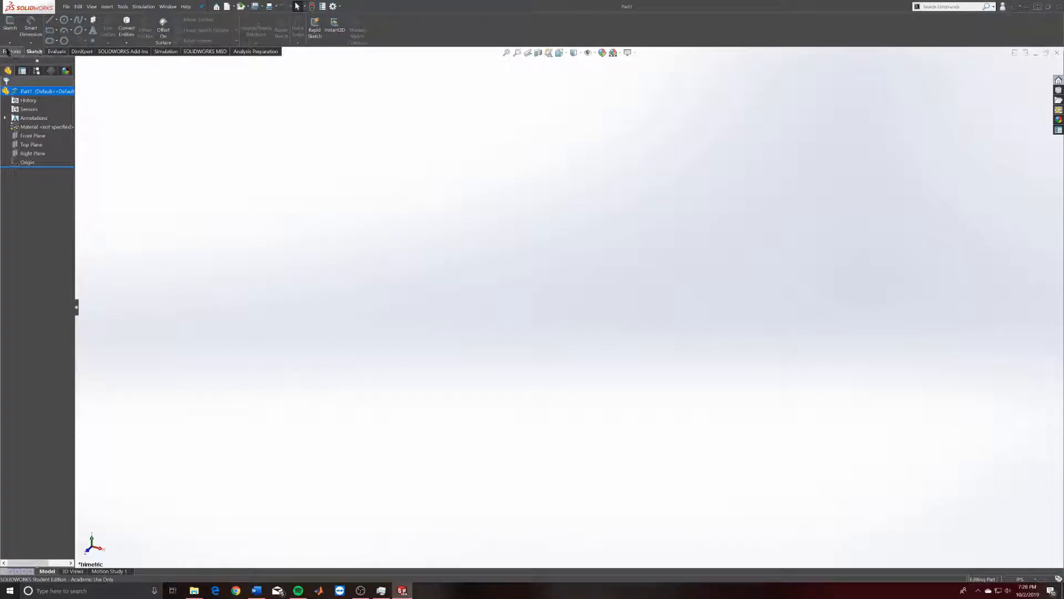
drag(17, 52, 258, 173)
double_click(277, 173)
Step through the Features, Sketch, Evaluate, DimXpert, Add-Ins and Simulation command tabs.
click(13, 52)
click(37, 52)
click(12, 51)
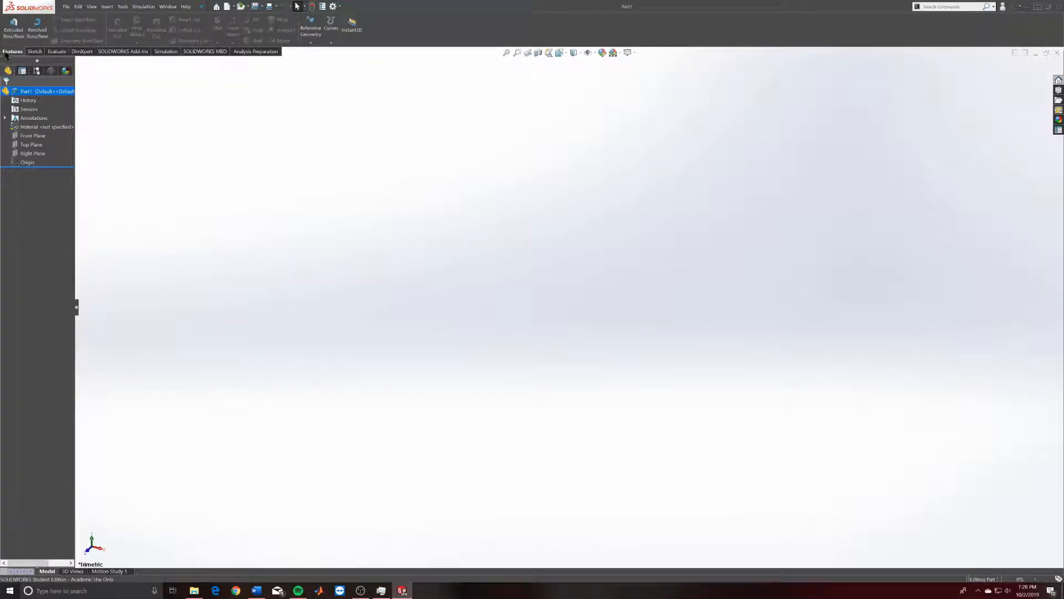
click(34, 52)
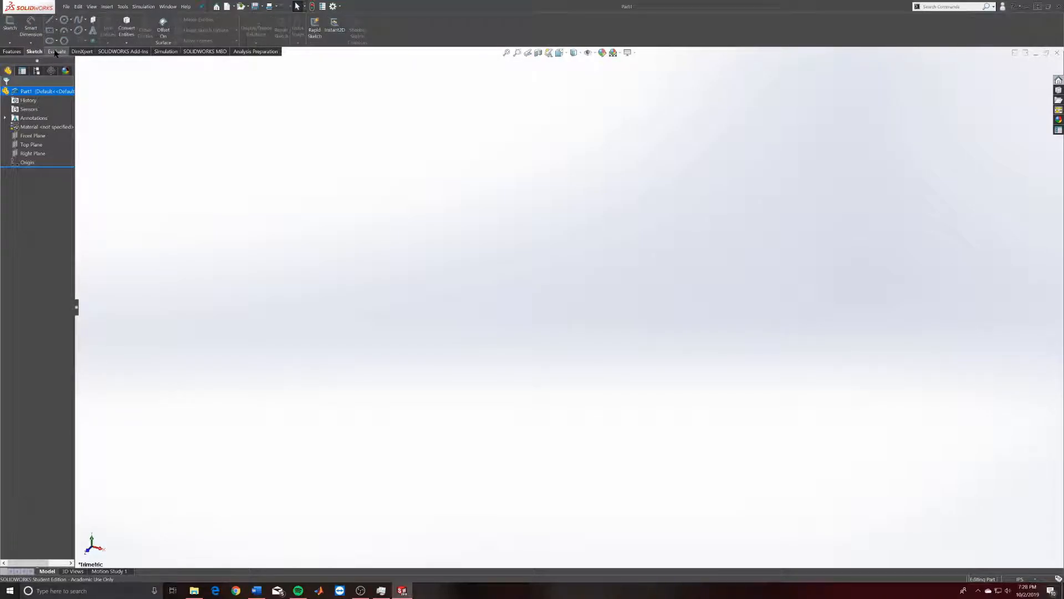
click(56, 51)
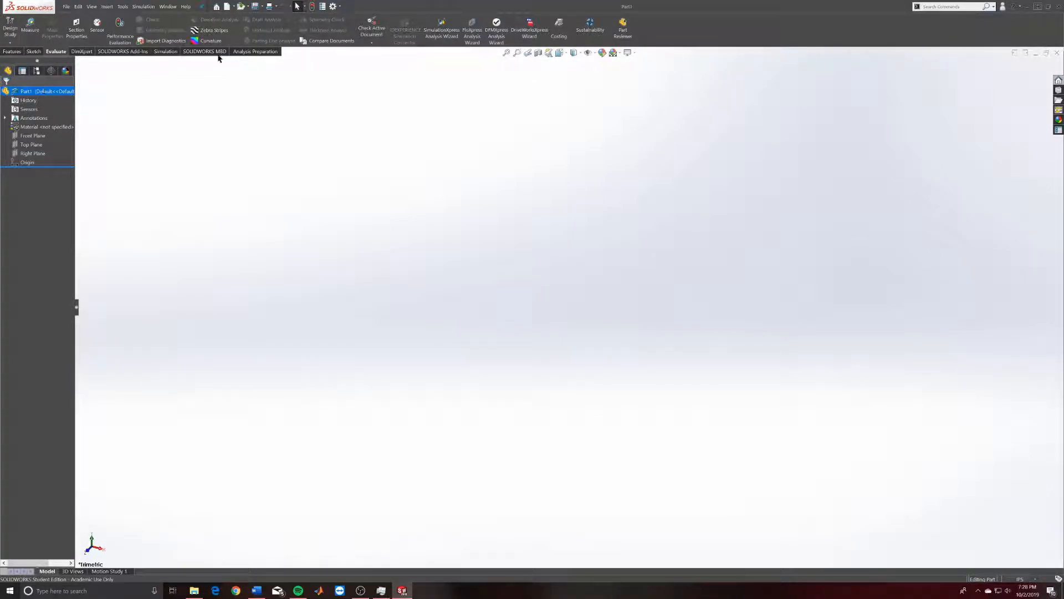
click(82, 51)
click(126, 51)
click(165, 51)
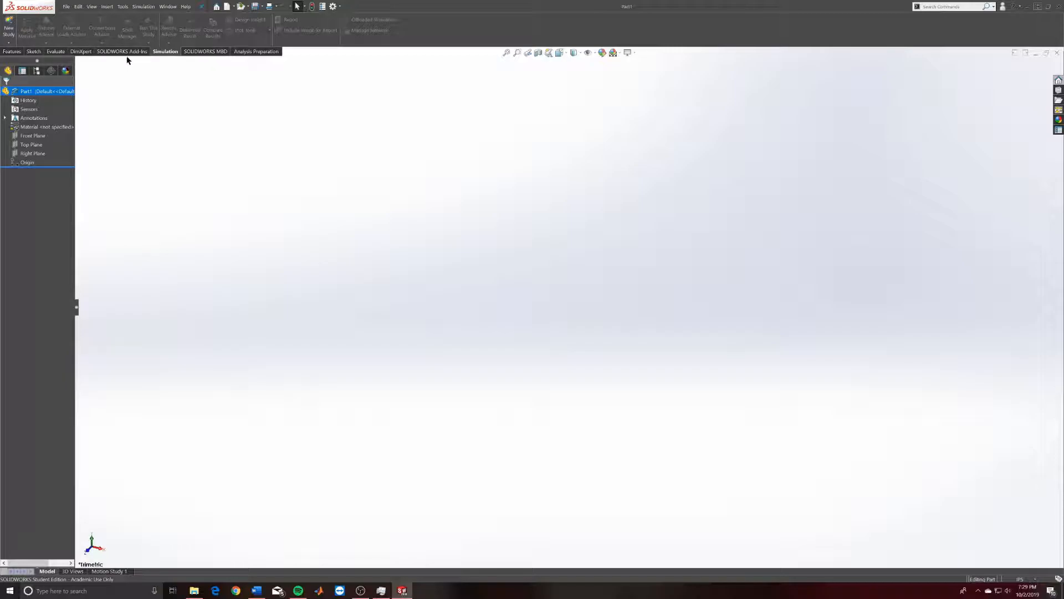
Review the SOLIDWORKS MBD and Analysis Preparation tabs, then return through Sketch to Features.
click(223, 52)
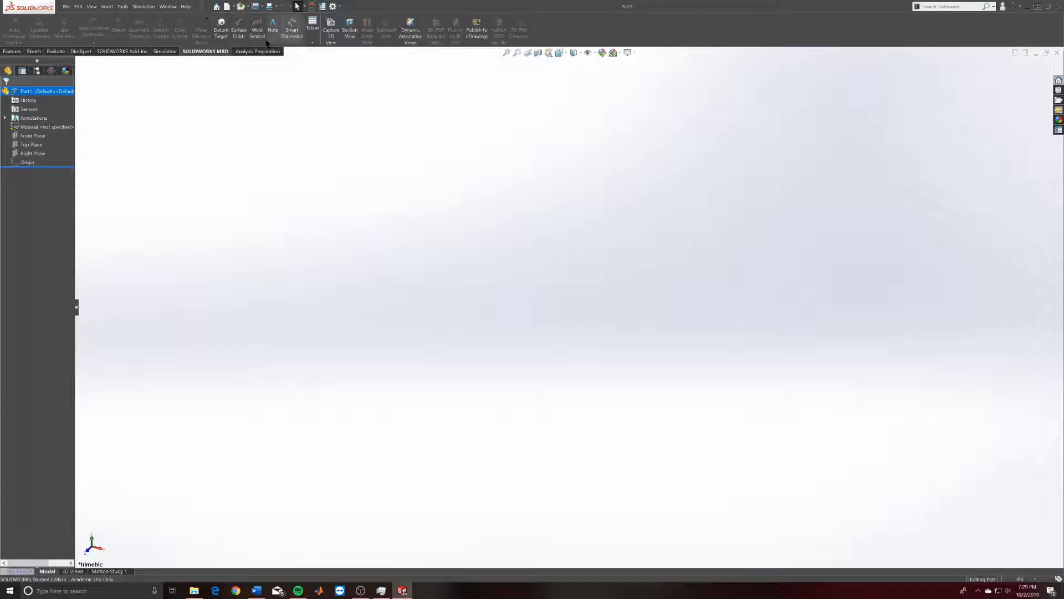
click(248, 51)
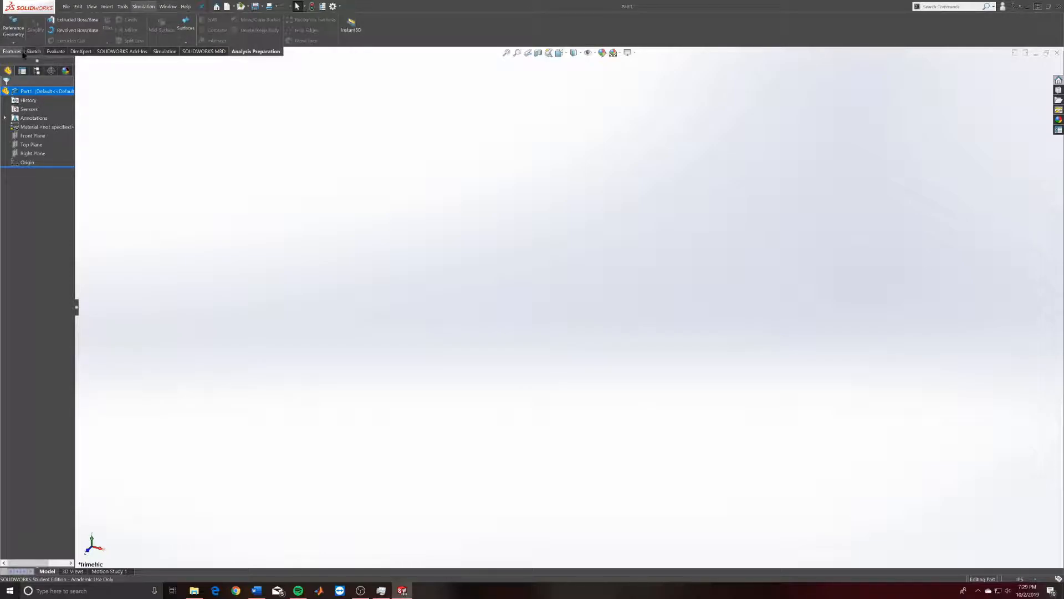
click(34, 51)
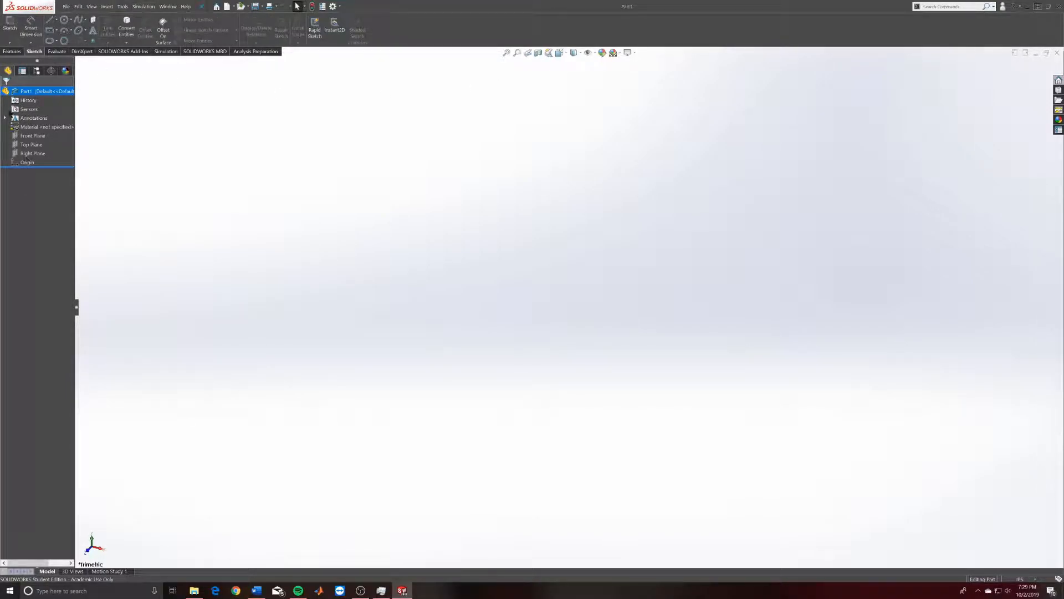
click(12, 51)
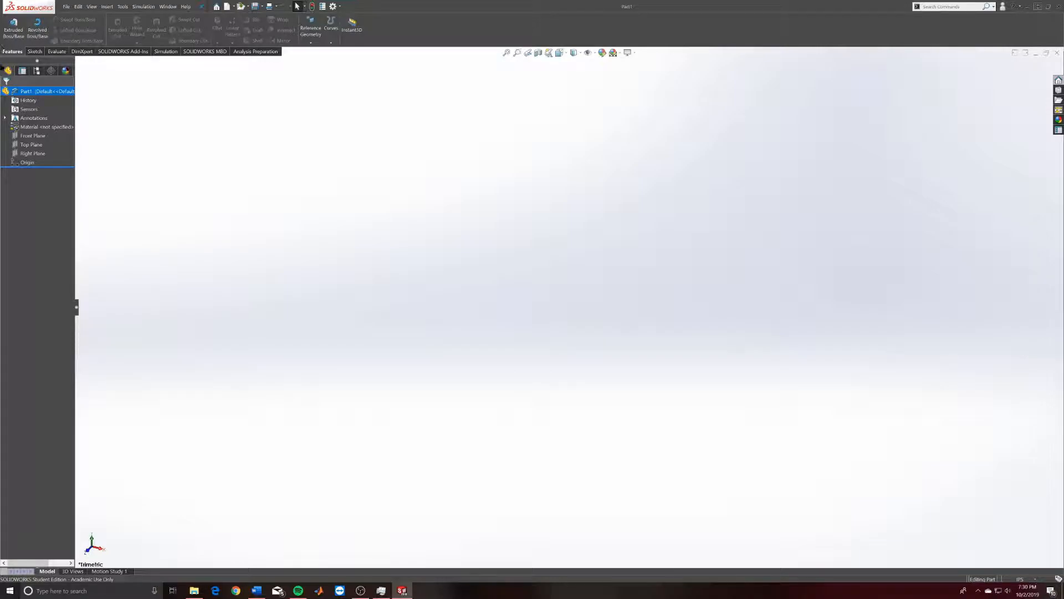
Open the nose-cone part SS.0.SPS.3530 from the Final (6.1) folder.
click(241, 7)
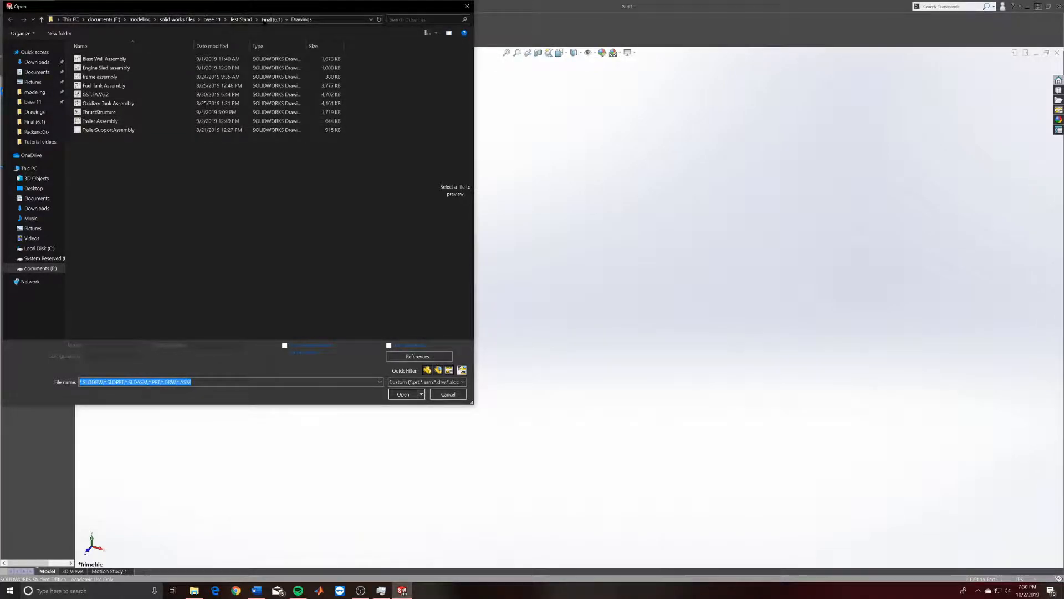
click(272, 19)
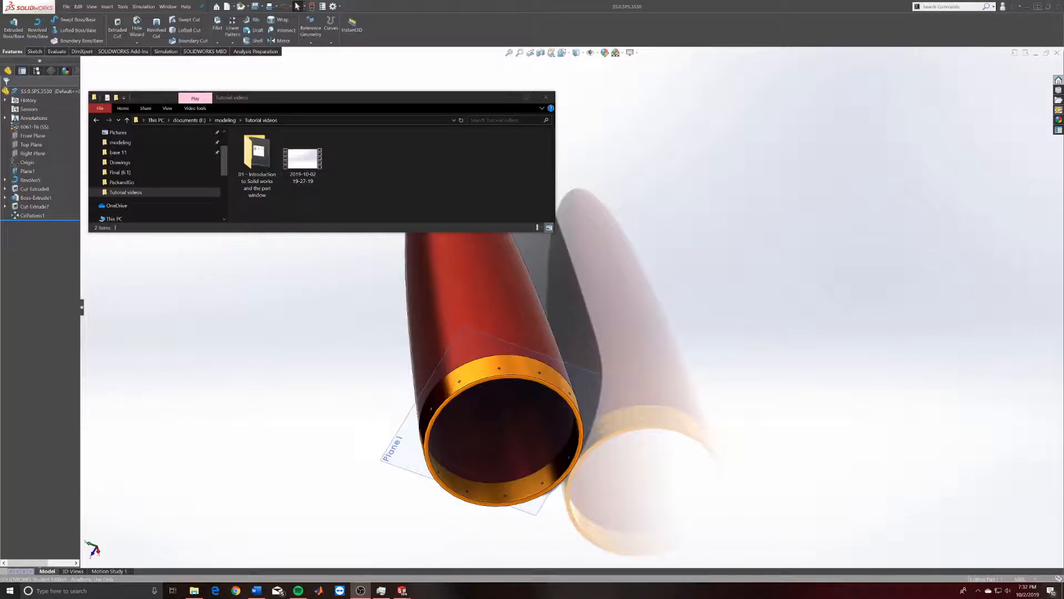
drag(471, 98, 1063, 142)
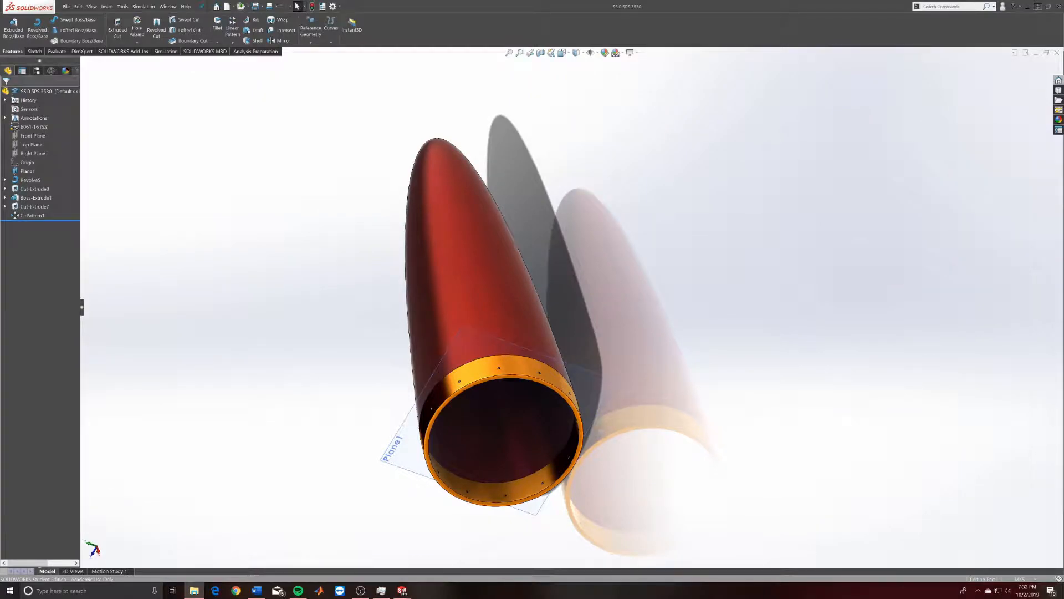
scroll(530, 268, up, 2)
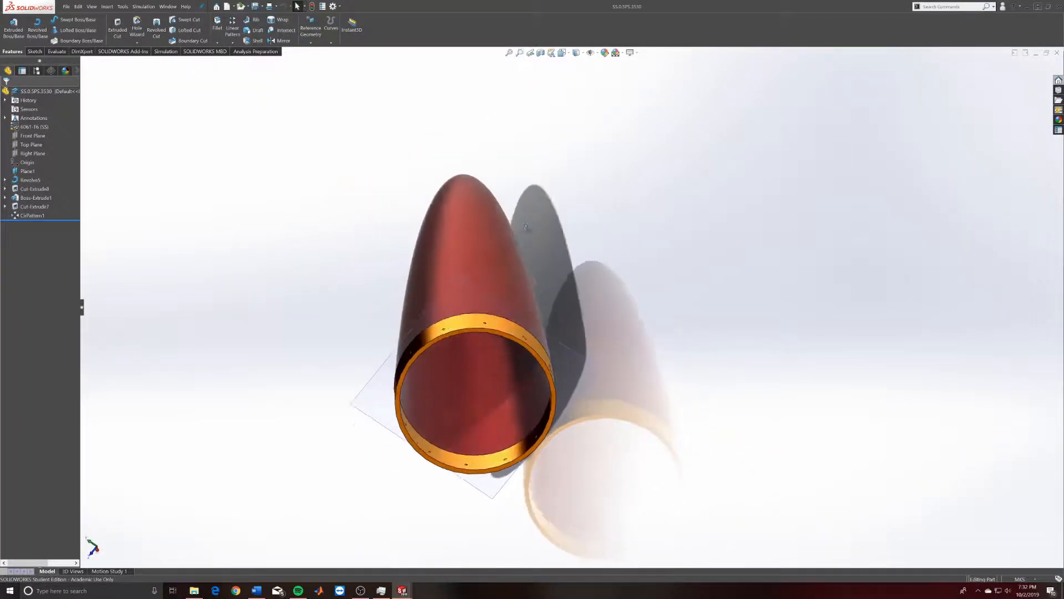
scroll(438, 313, down, 4)
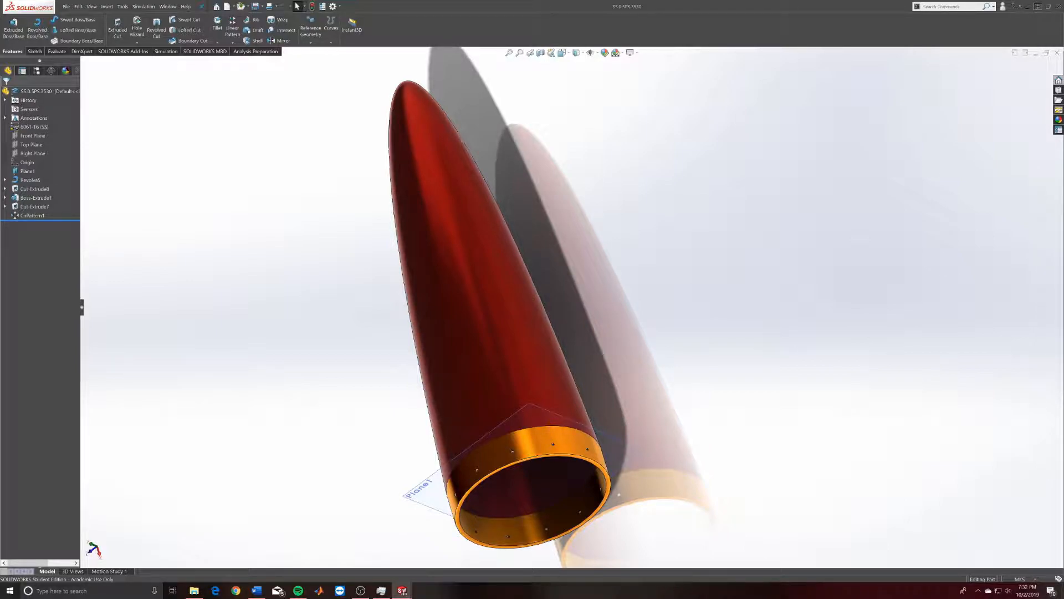
Expand Cut-Extrude7, Boss-Extrude1, Cut-Extrude8 and Revolve5, and select Sketch19.
click(5, 206)
click(5, 197)
click(5, 189)
click(5, 180)
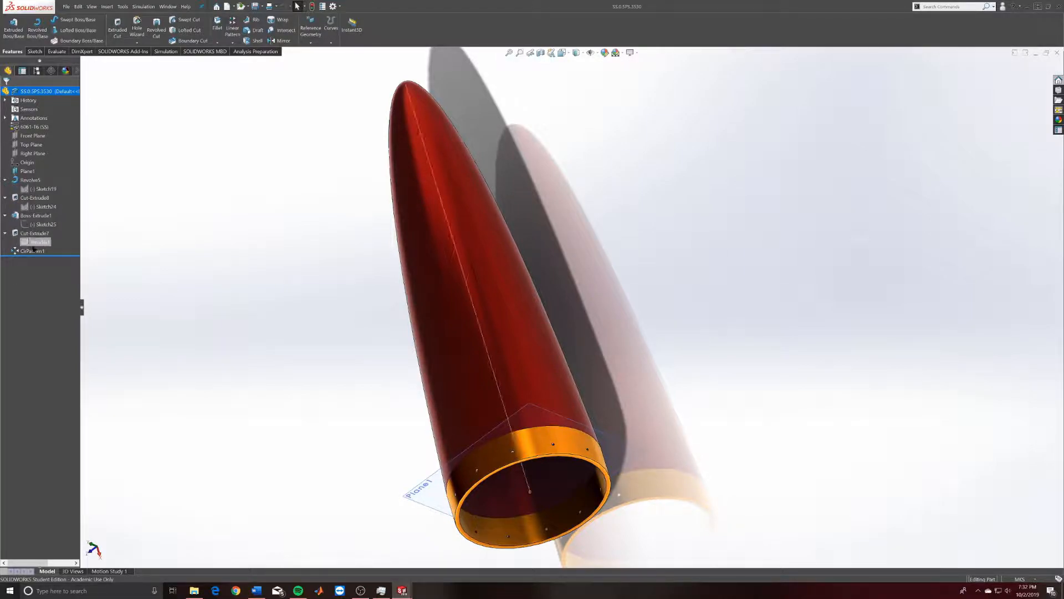
click(44, 189)
Orbit and zoom the nose cone until its open orange base faces the viewer.
middle_drag(272, 231, 475, 420)
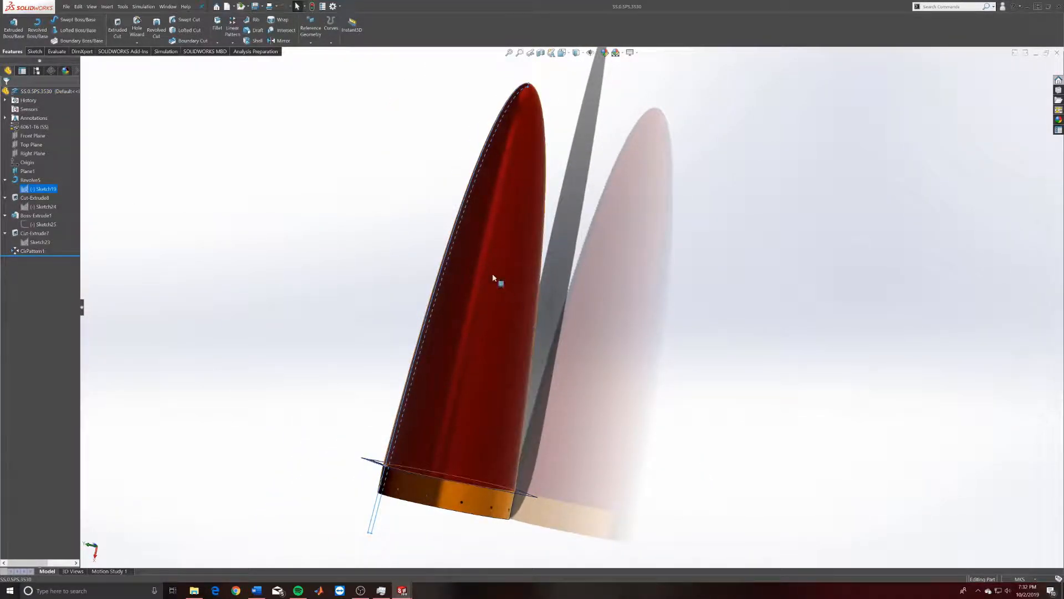
middle_drag(589, 278, 539, 129)
scroll(501, 514, up, 4)
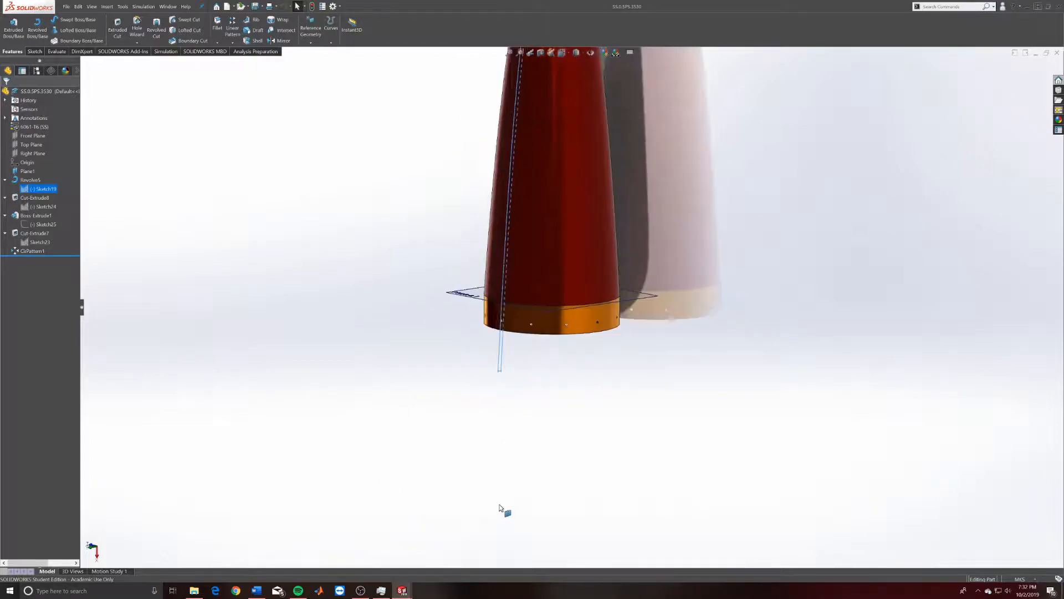
scroll(546, 214, down, 2)
scroll(620, 147, down, 1)
scroll(653, 192, up, 2)
scroll(663, 158, down, 2)
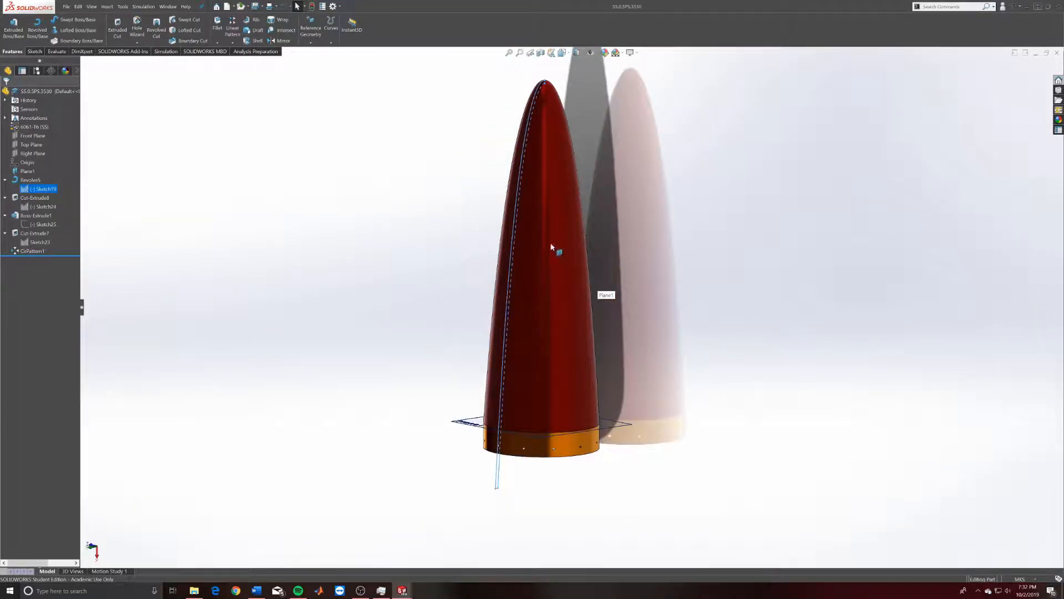
scroll(576, 235, down, 2)
scroll(559, 185, up, 2)
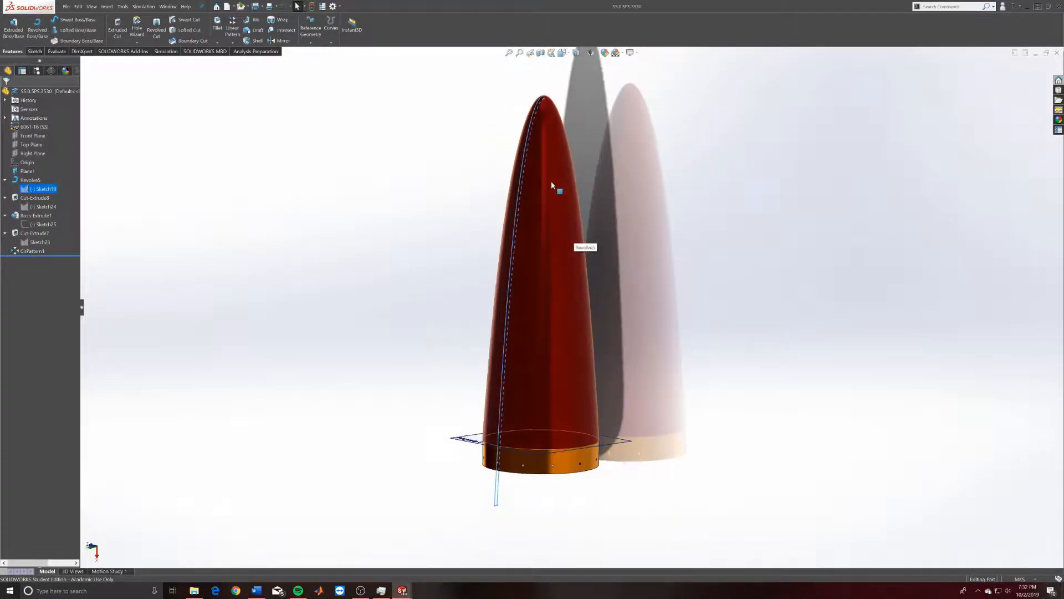
scroll(558, 188, down, 2)
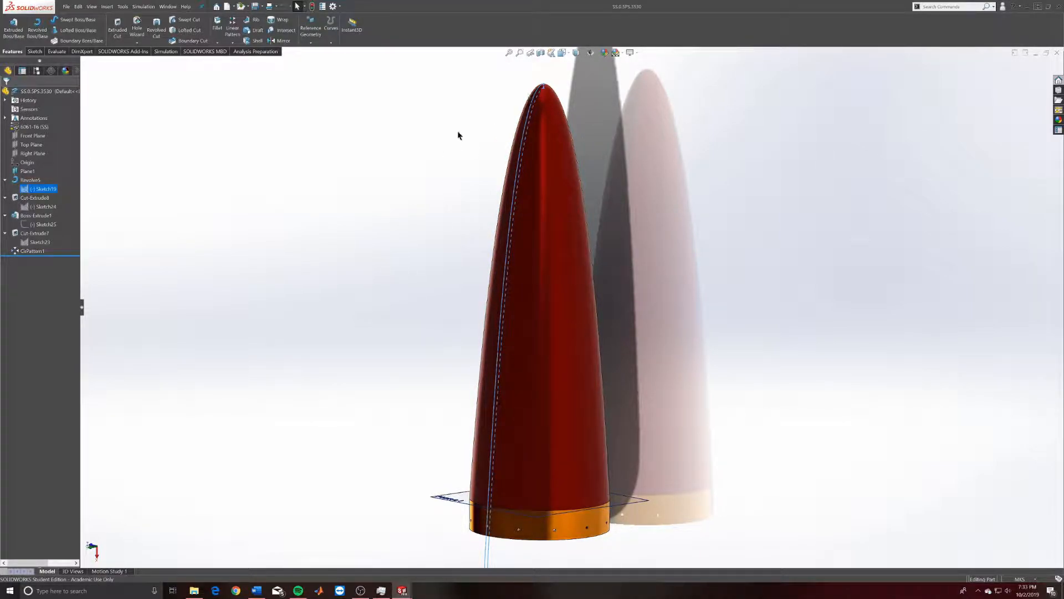
middle_drag(559, 277, 466, 209)
middle_drag(506, 460, 579, 260)
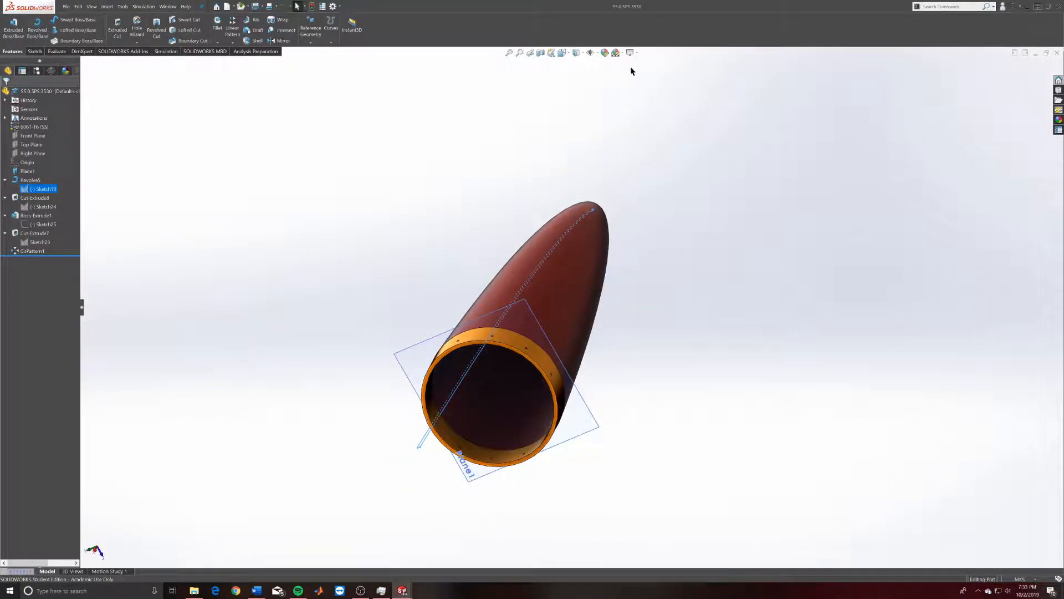
click(636, 53)
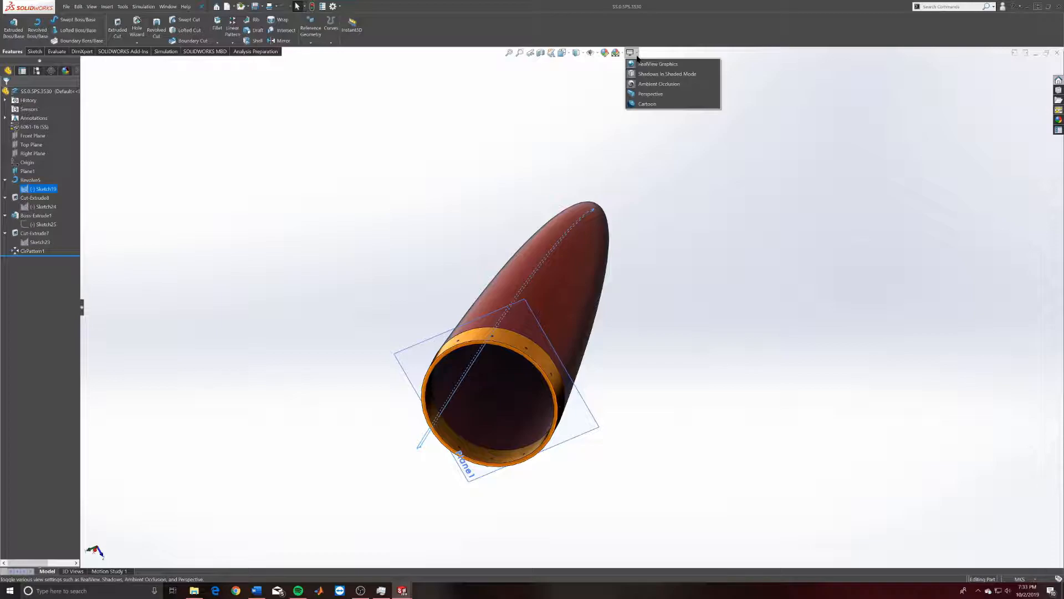
click(638, 83)
middle_drag(662, 194, 588, 222)
click(636, 52)
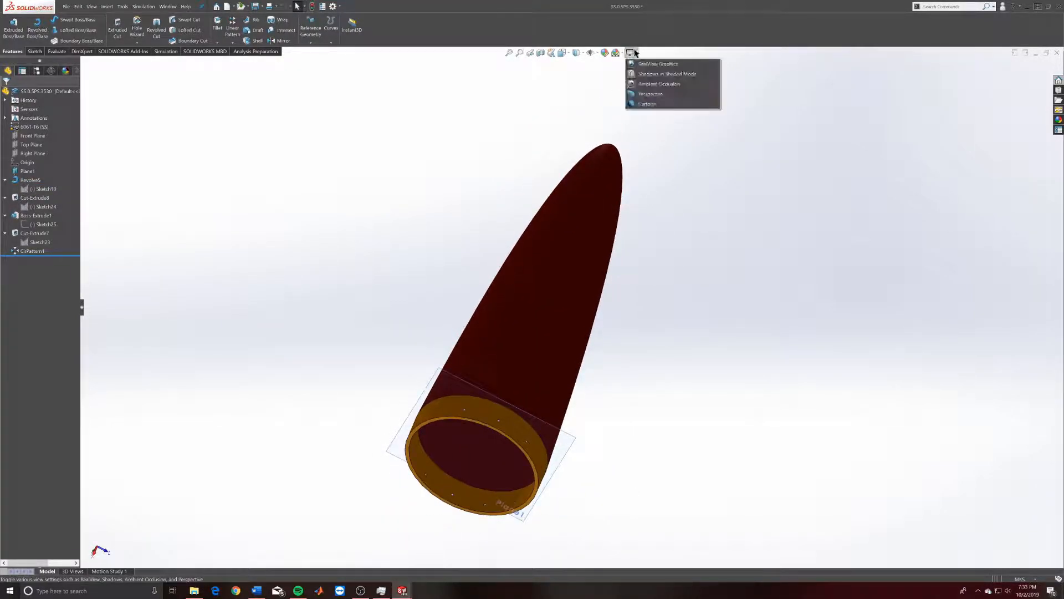
click(637, 65)
mouse_move(658, 212)
middle_down()
mouse_move(641, 311)
mouse_move(720, 267)
mouse_move(629, 335)
middle_up()
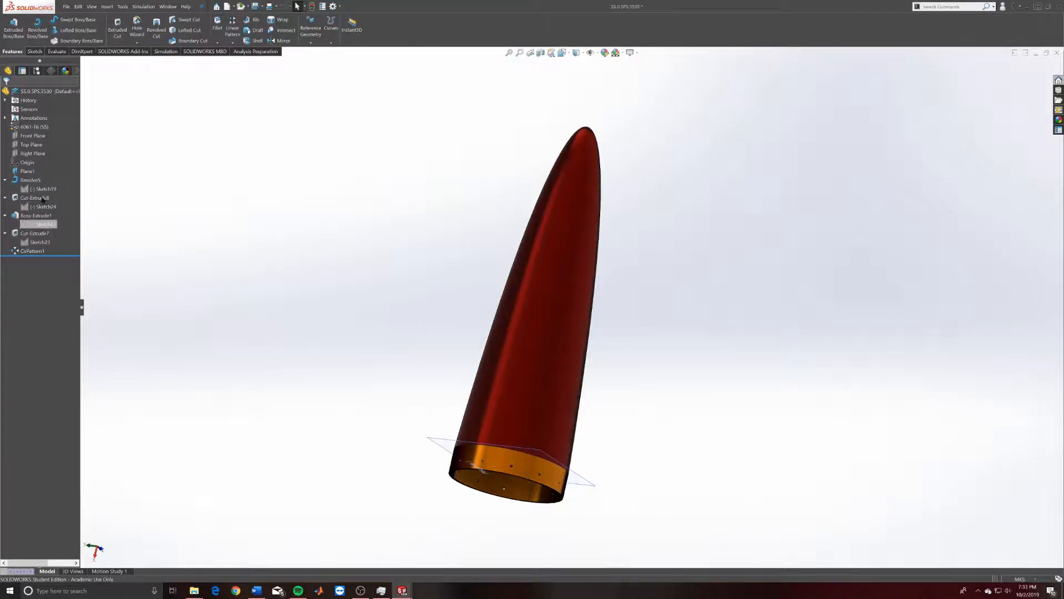
drag(44, 256, 50, 228)
click(549, 311)
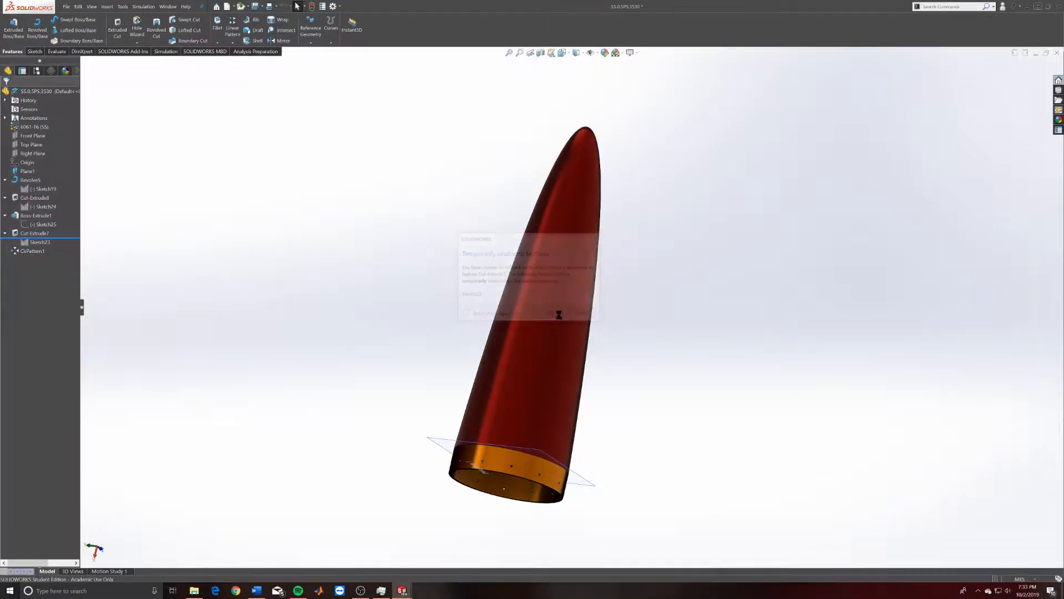
drag(67, 230, 73, 222)
click(550, 313)
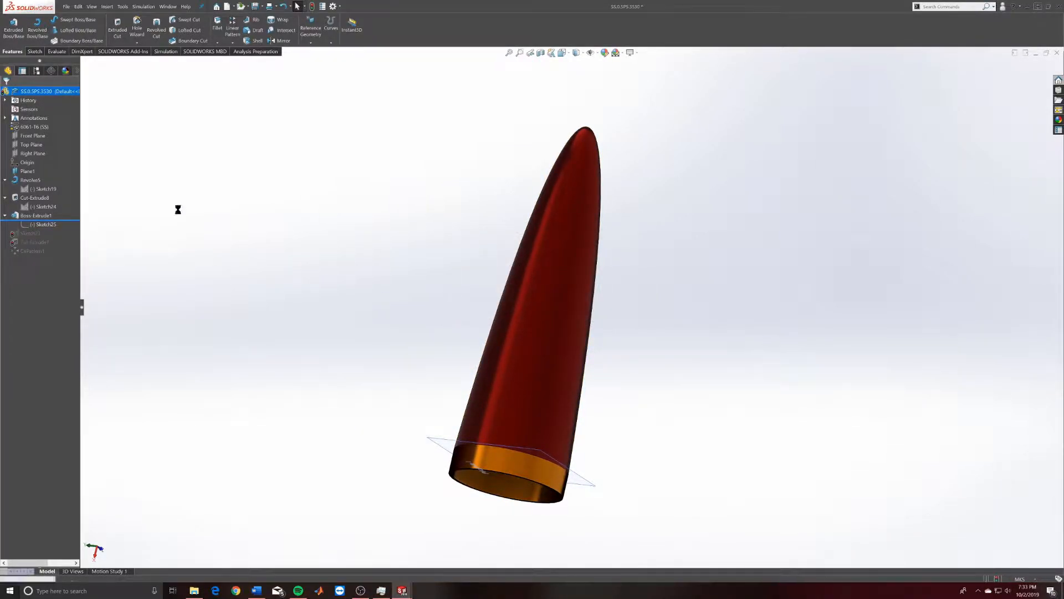
mouse_move(75, 216)
mouse_down()
mouse_move(69, 164)
mouse_move(70, 185)
mouse_up()
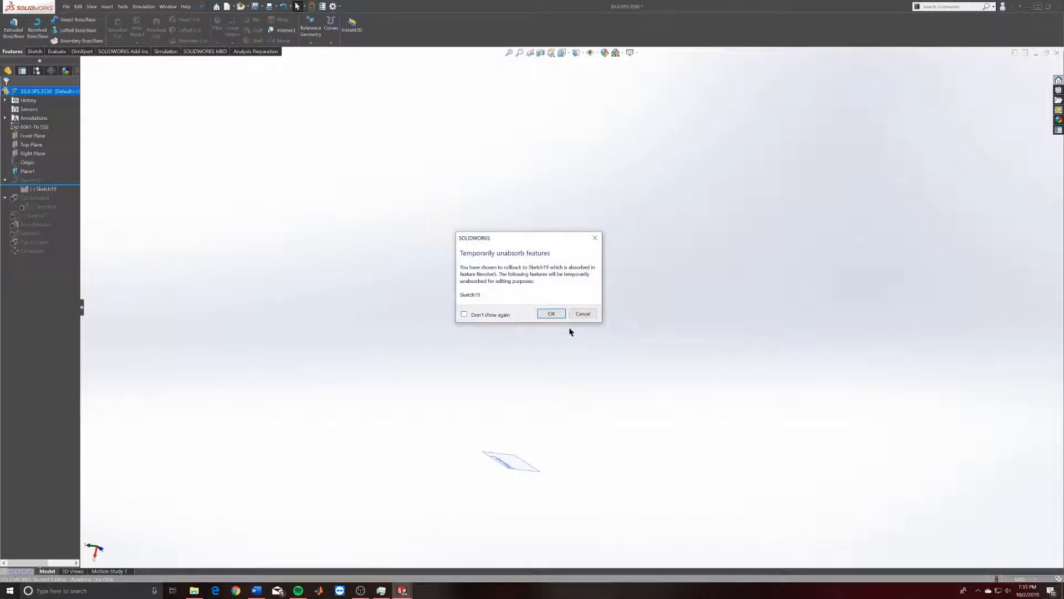
click(551, 313)
drag(63, 166, 52, 263)
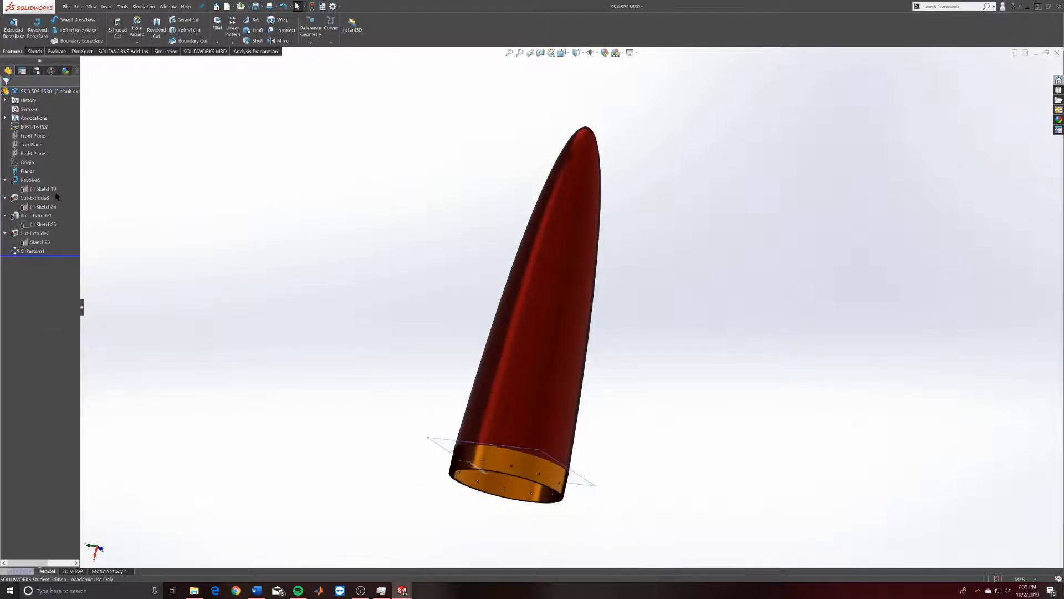
Select and clear the nose-cone body, orbit to its open base, then Ctrl+Tab to Part1.
click(537, 337)
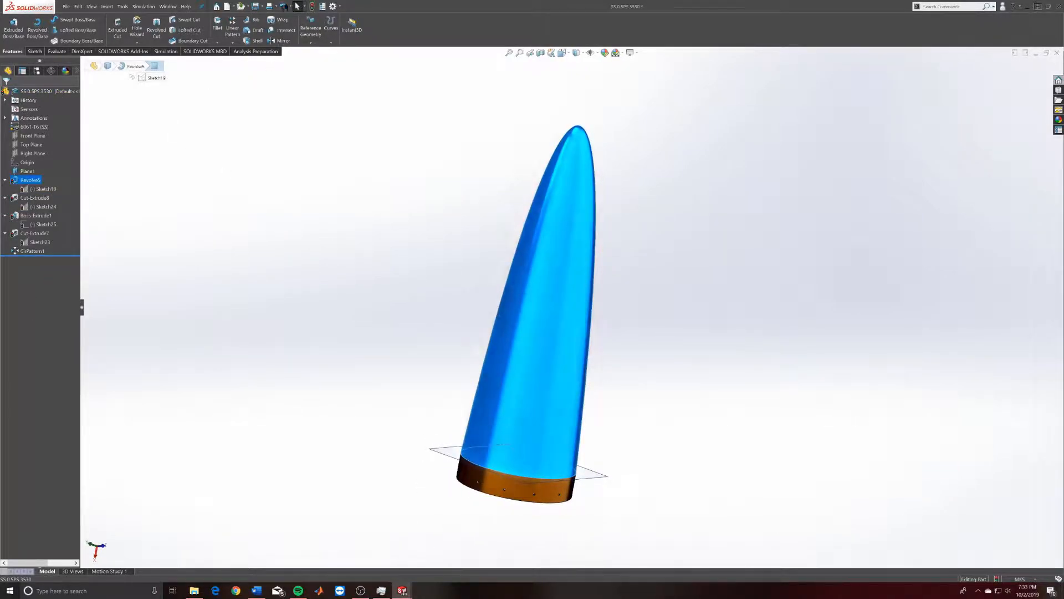
click(689, 434)
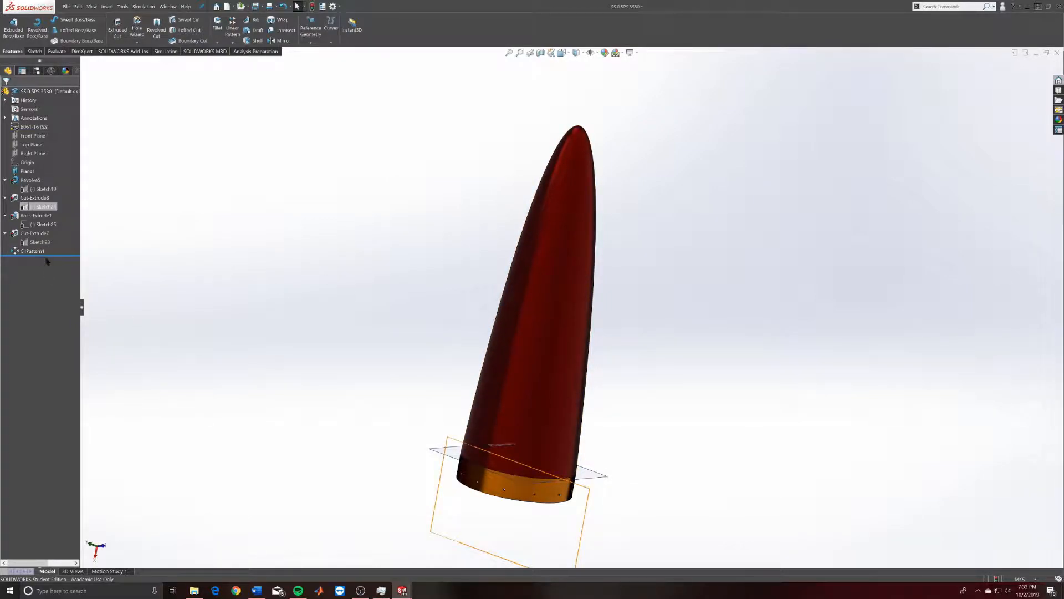
middle_drag(592, 364, 630, 248)
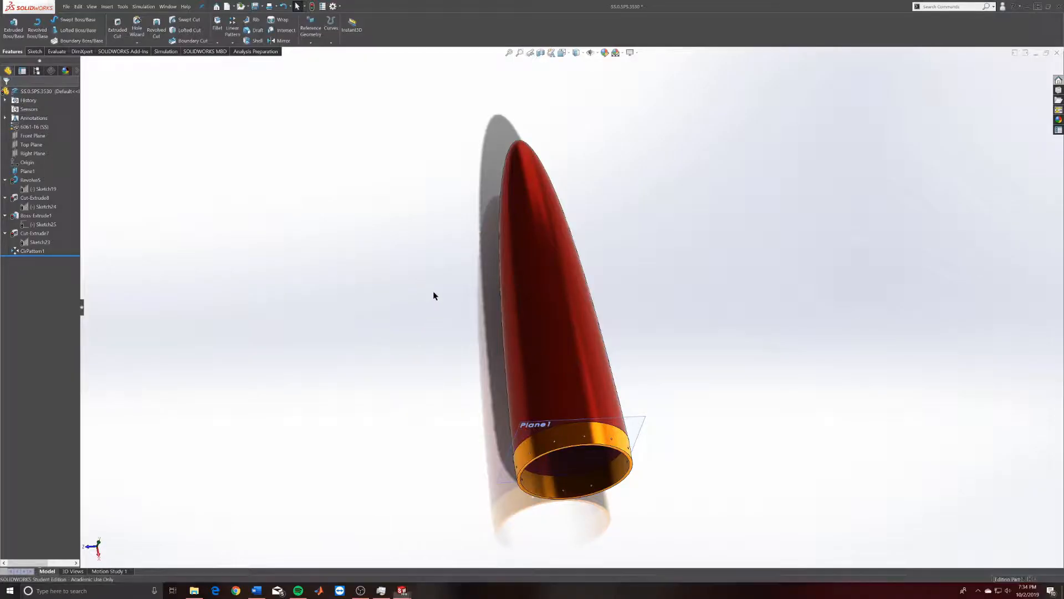
key(ctrl+Tab)
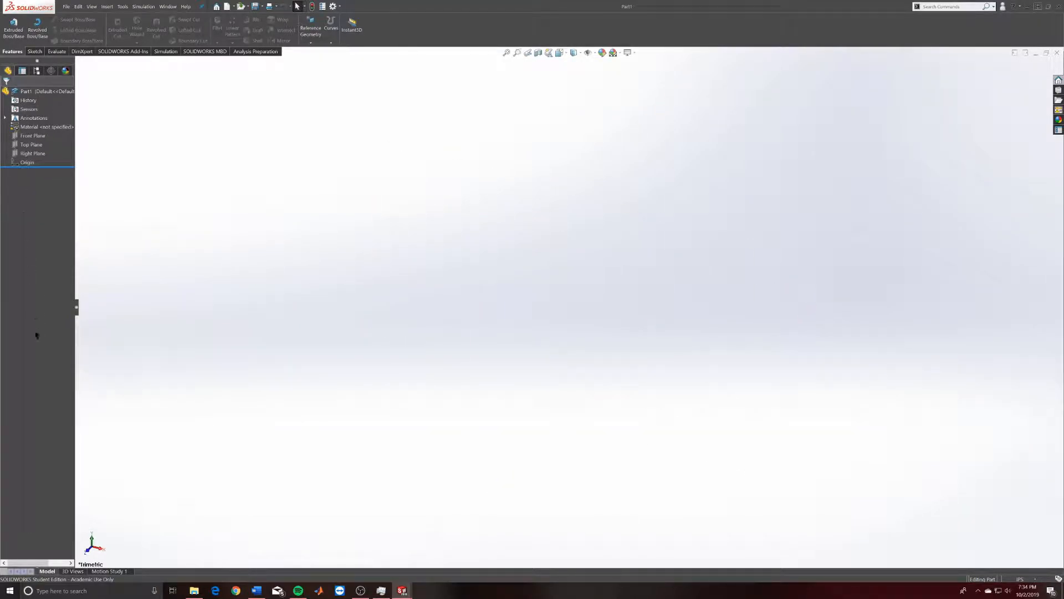
Select Front, Top, Right Plane, Origin and Material, then drag the FeatureManager tree wider.
click(34, 137)
click(31, 144)
click(32, 153)
click(27, 145)
click(22, 162)
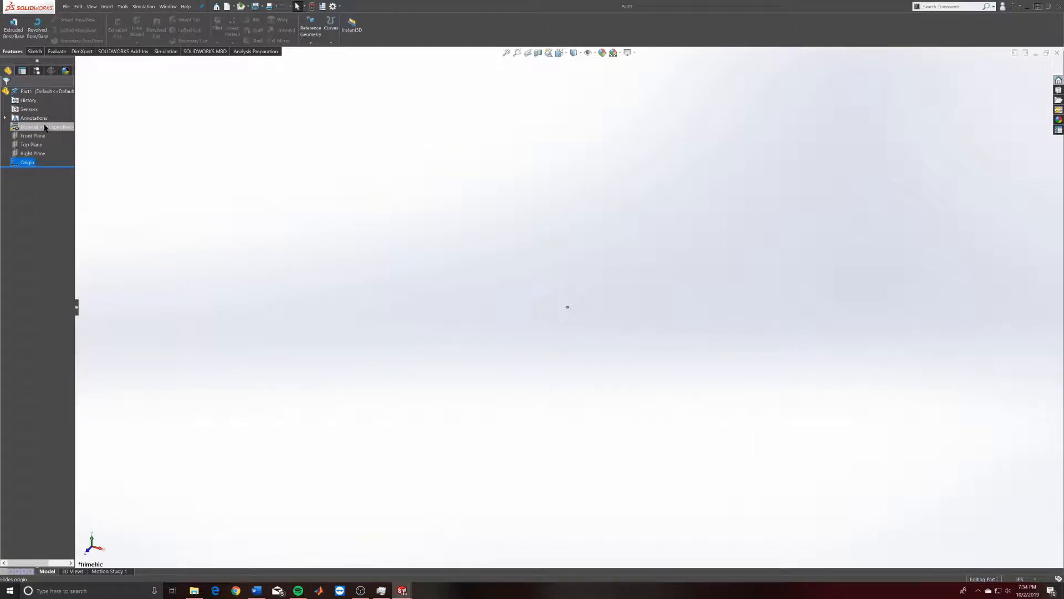
click(46, 128)
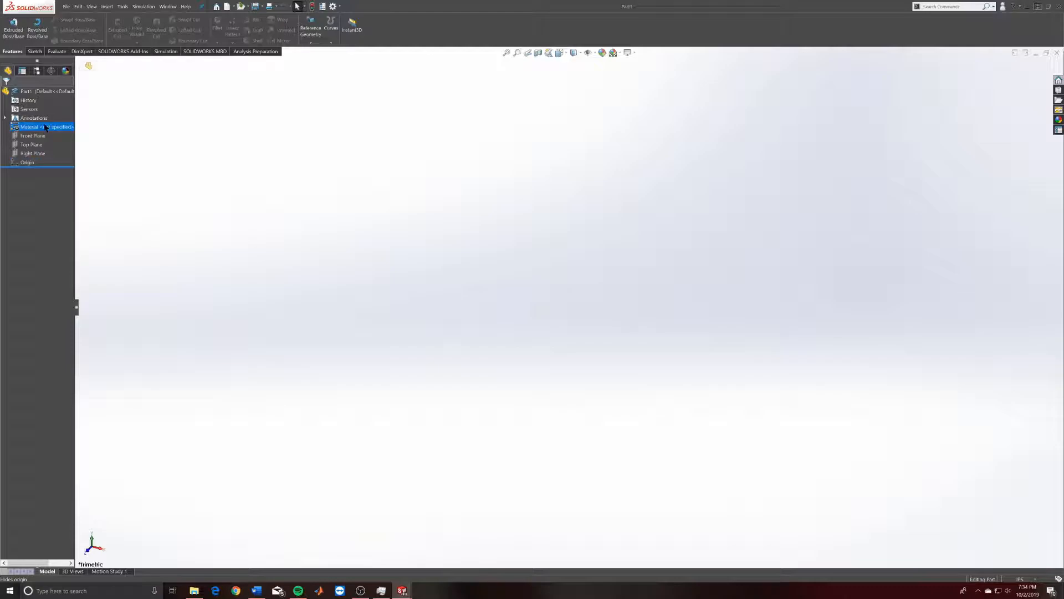
drag(76, 115, 171, 119)
Open Edit Material for Part1 and browse the material library.
right_click(55, 131)
click(71, 138)
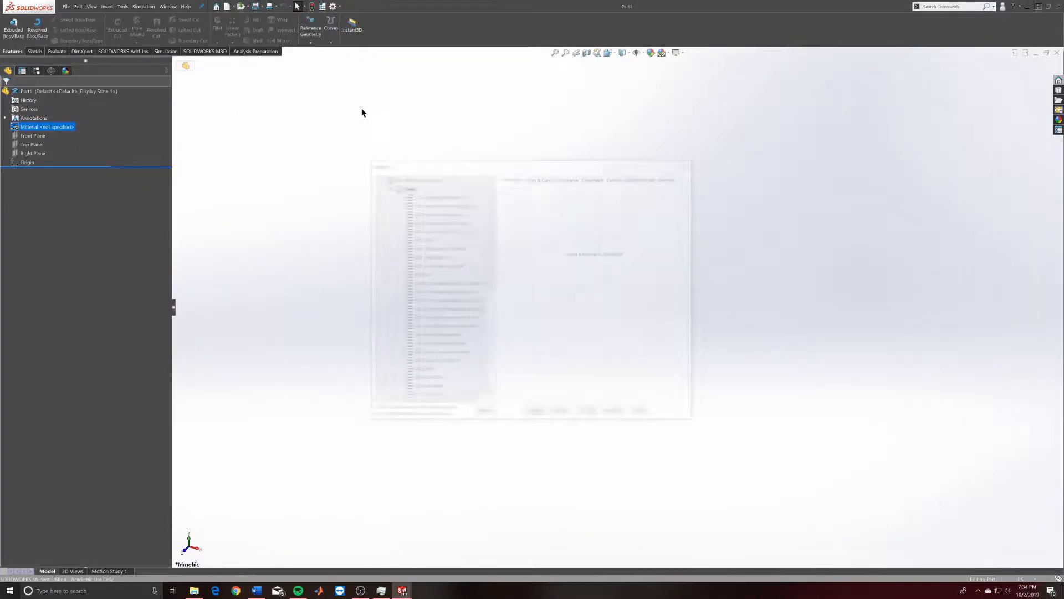
scroll(454, 244, down, 8)
scroll(454, 273, up, 8)
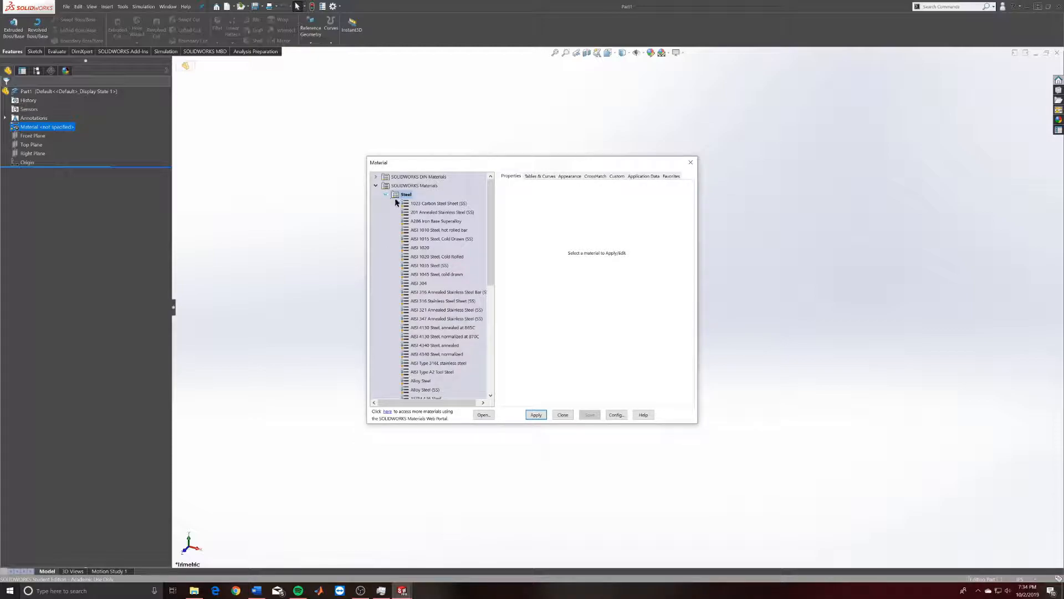
mouse_move(458, 258)
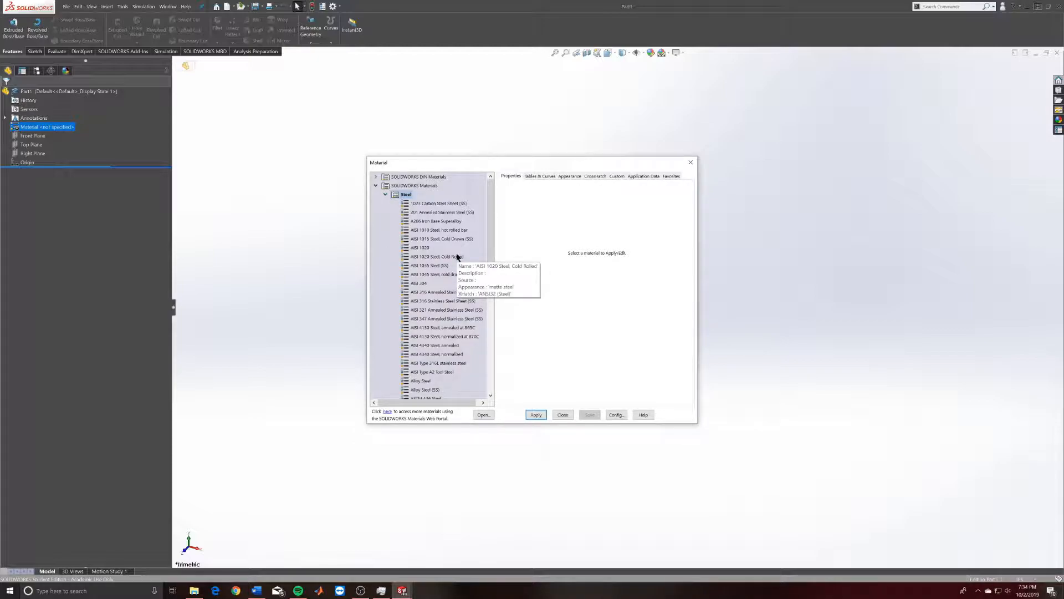
scroll(446, 255, down, 3)
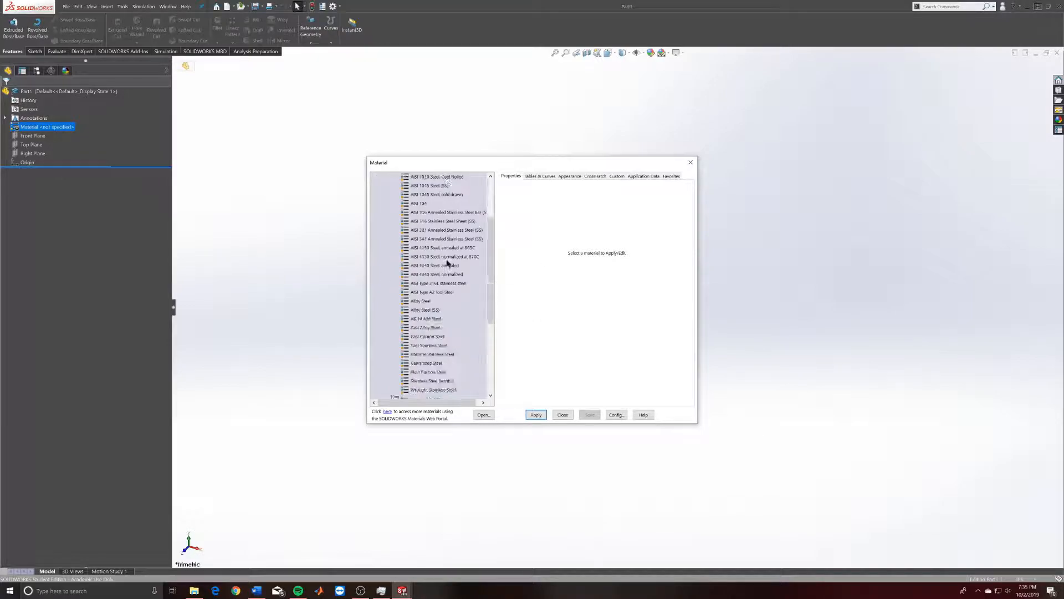
scroll(437, 291, up, 3)
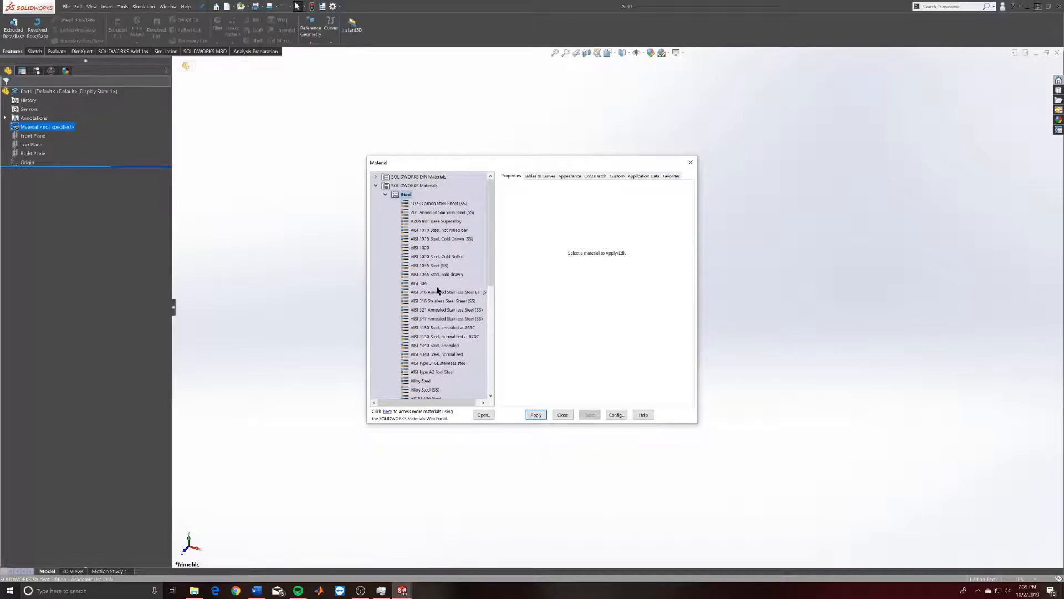
Choose 6061-T6 (SS) under Aluminium Alloys, apply it, and close the dialog.
click(385, 195)
click(390, 214)
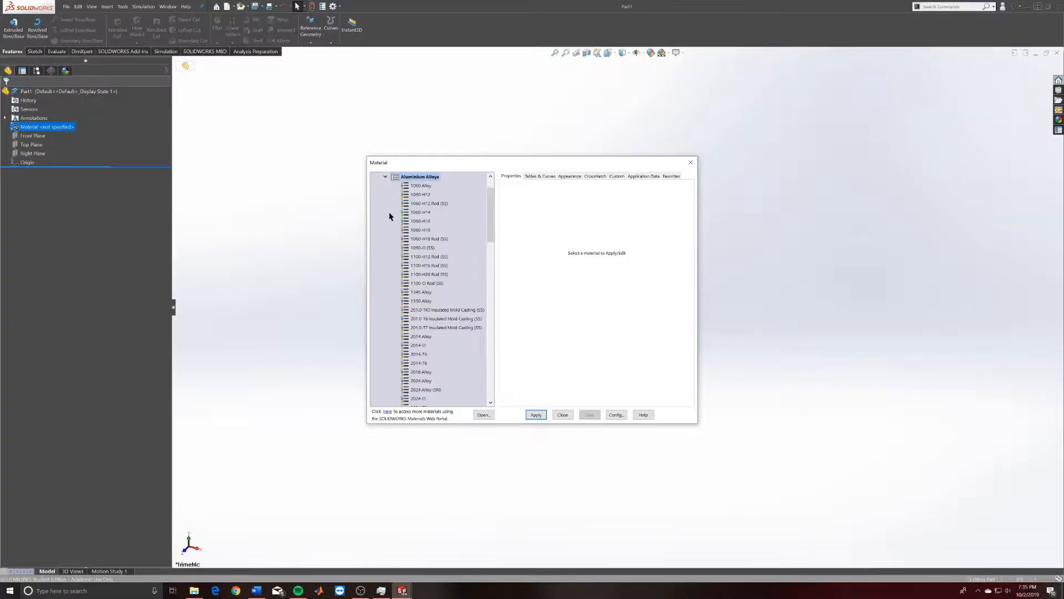
scroll(451, 296, down, 15)
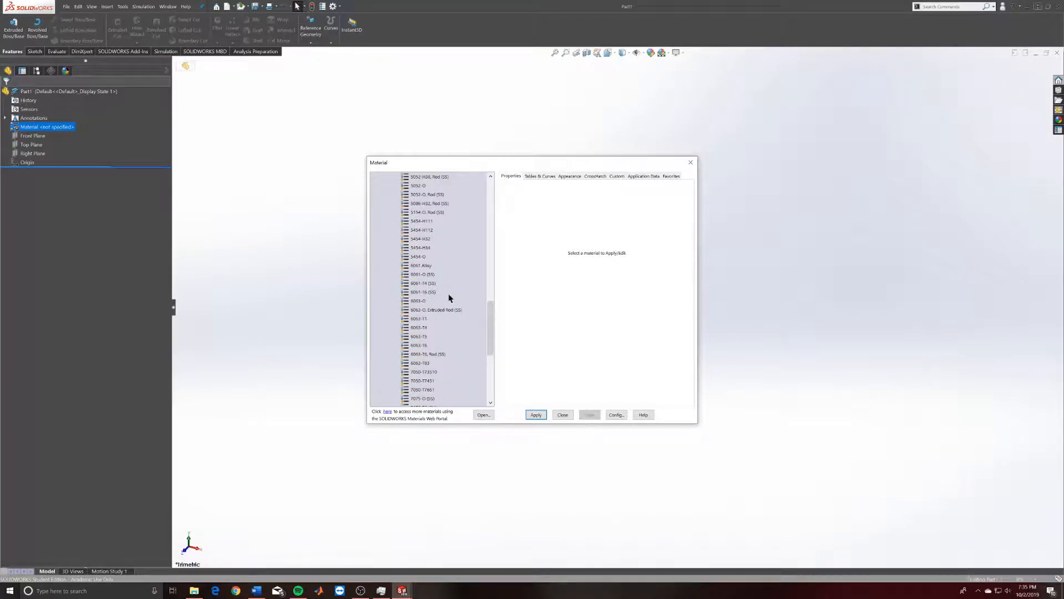
click(423, 293)
click(536, 415)
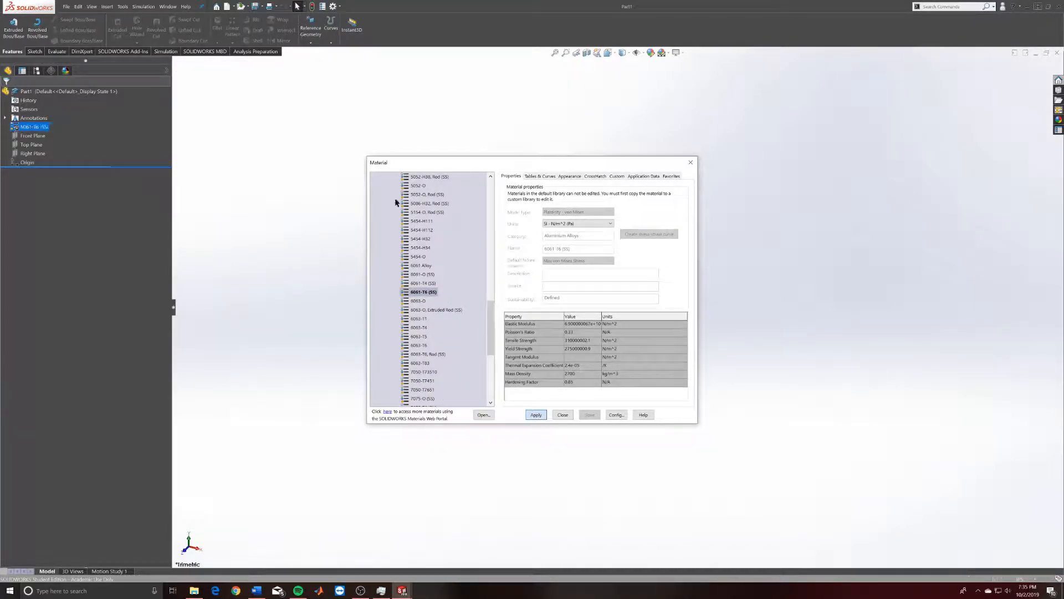
click(562, 414)
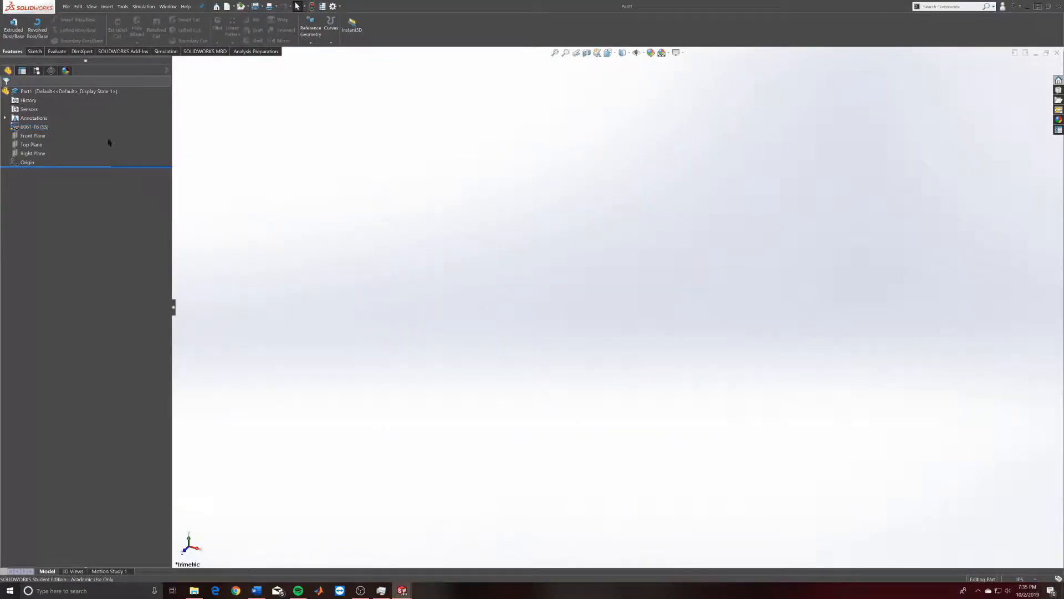
click(43, 127)
right_click(25, 127)
click(10, 190)
click(16, 94)
click(189, 68)
click(22, 70)
click(36, 71)
click(51, 71)
click(66, 71)
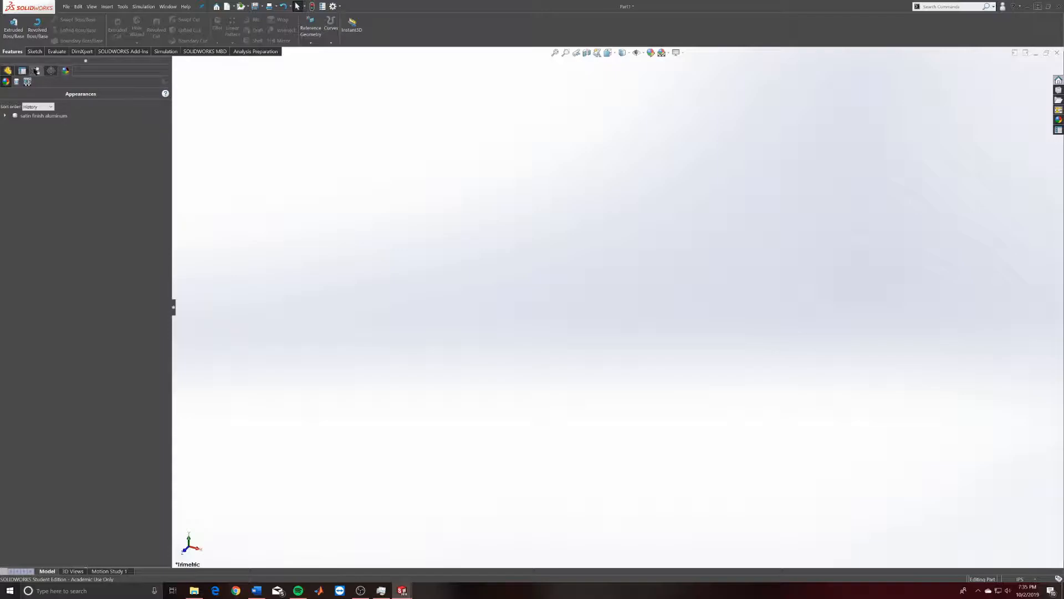
click(36, 71)
click(8, 71)
click(66, 72)
click(27, 82)
click(16, 82)
click(27, 82)
click(6, 82)
click(7, 70)
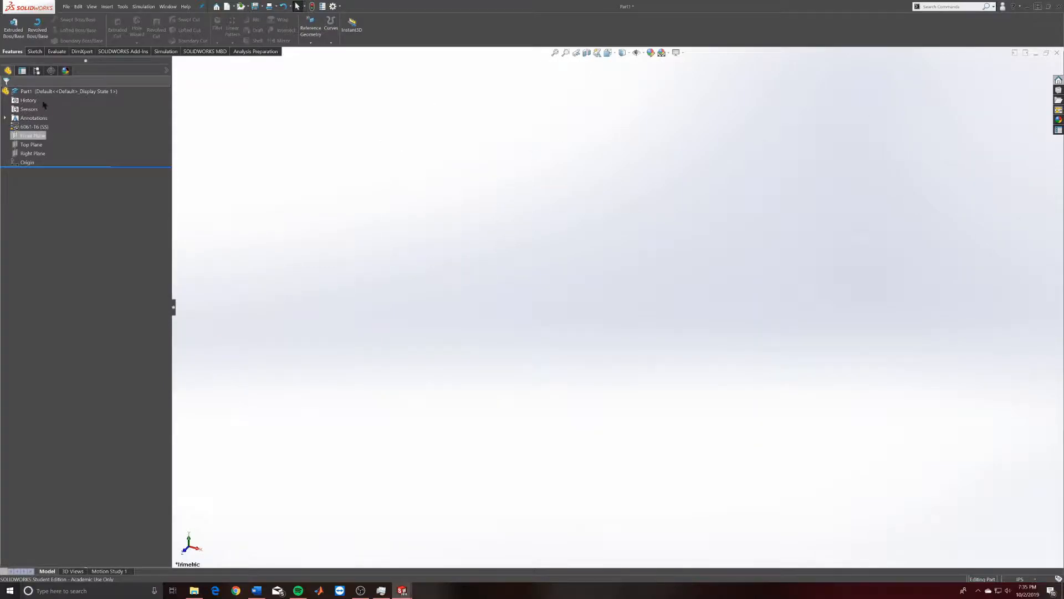
click(34, 51)
click(13, 51)
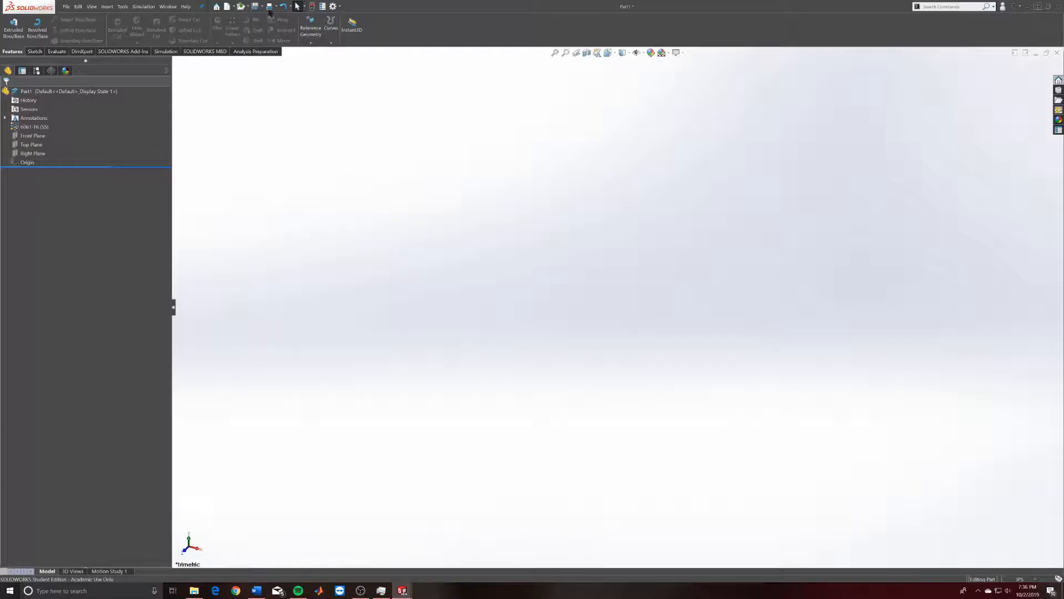
click(340, 6)
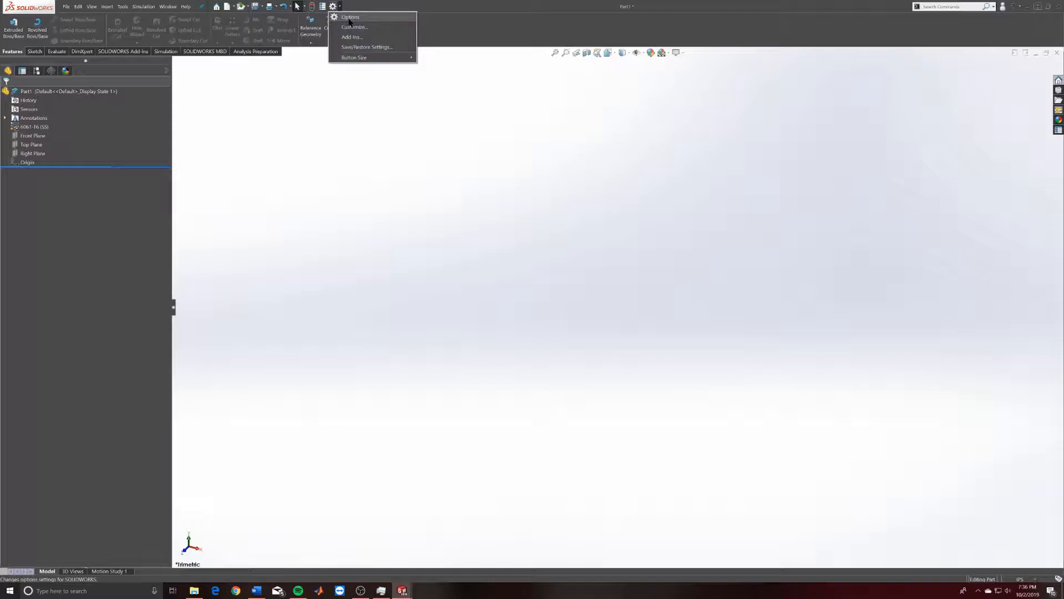
click(350, 18)
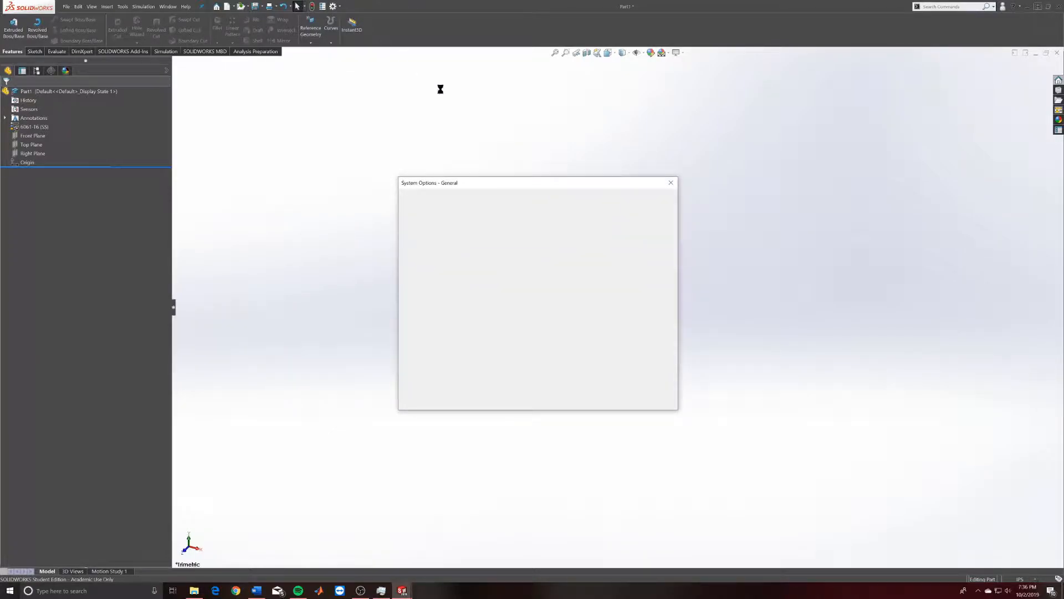
drag(564, 184, 543, 55)
drag(656, 280, 929, 537)
drag(681, 54, 604, 21)
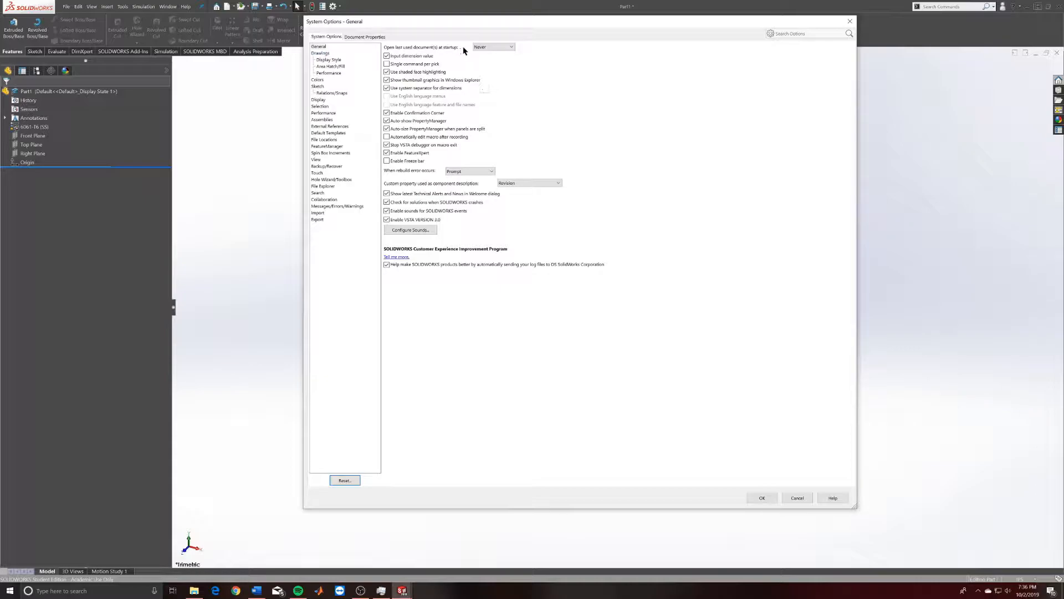
click(500, 47)
click(500, 47)
click(322, 53)
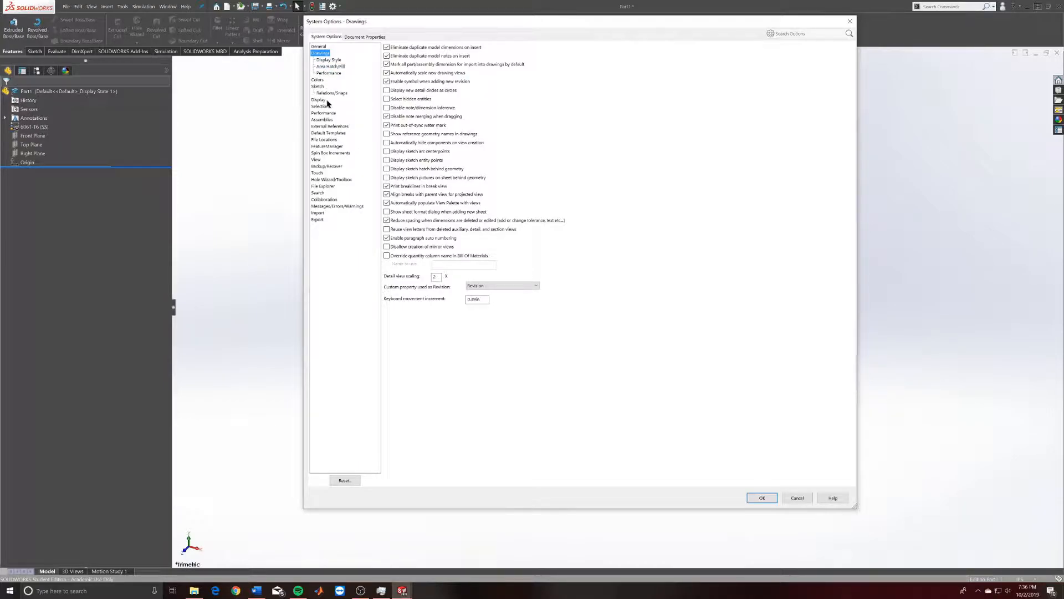
click(328, 74)
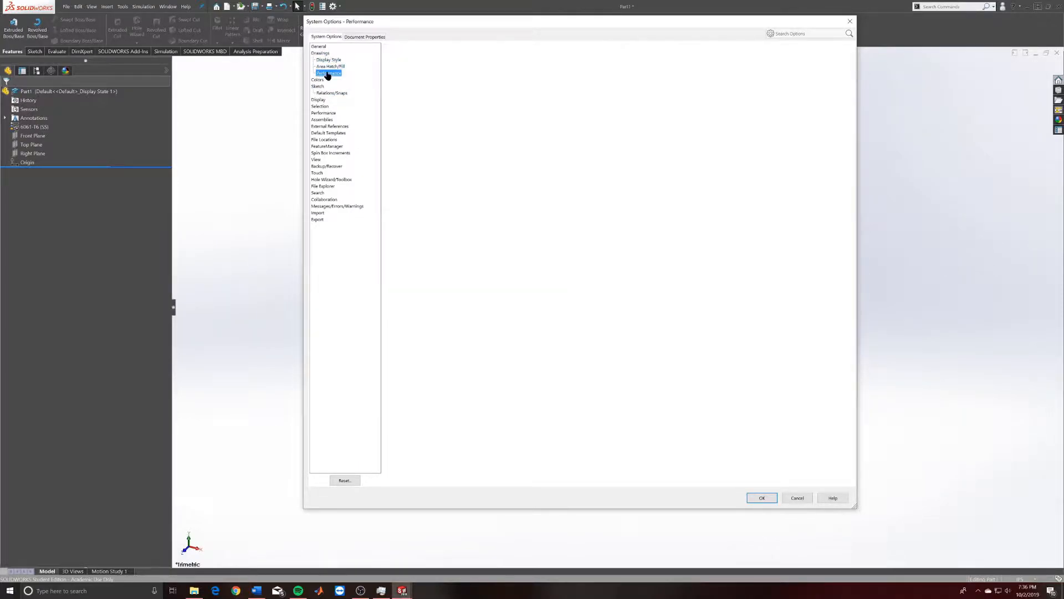
click(330, 92)
click(322, 120)
click(334, 154)
click(331, 200)
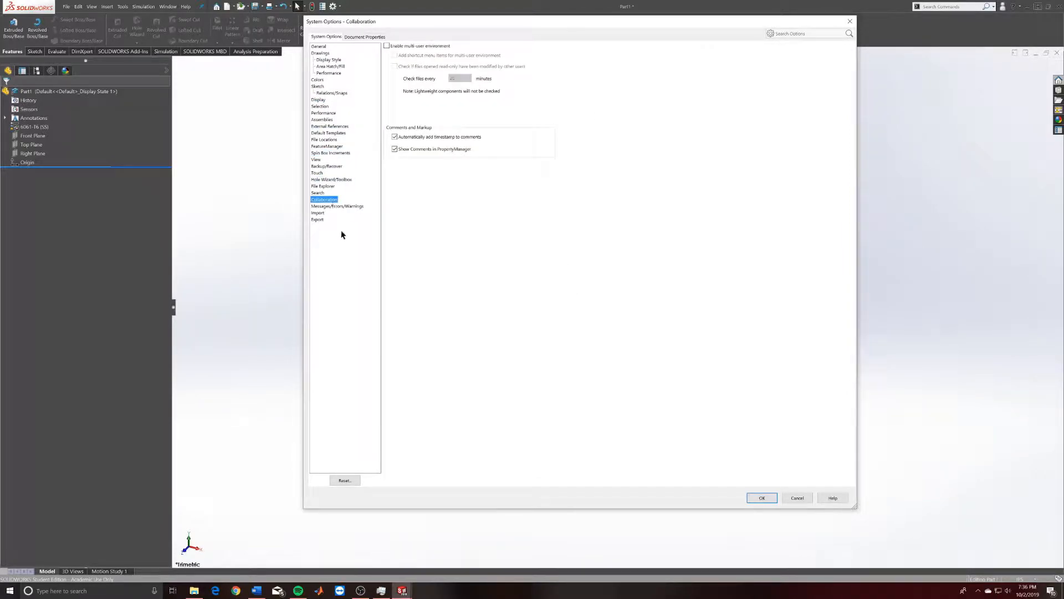
click(319, 220)
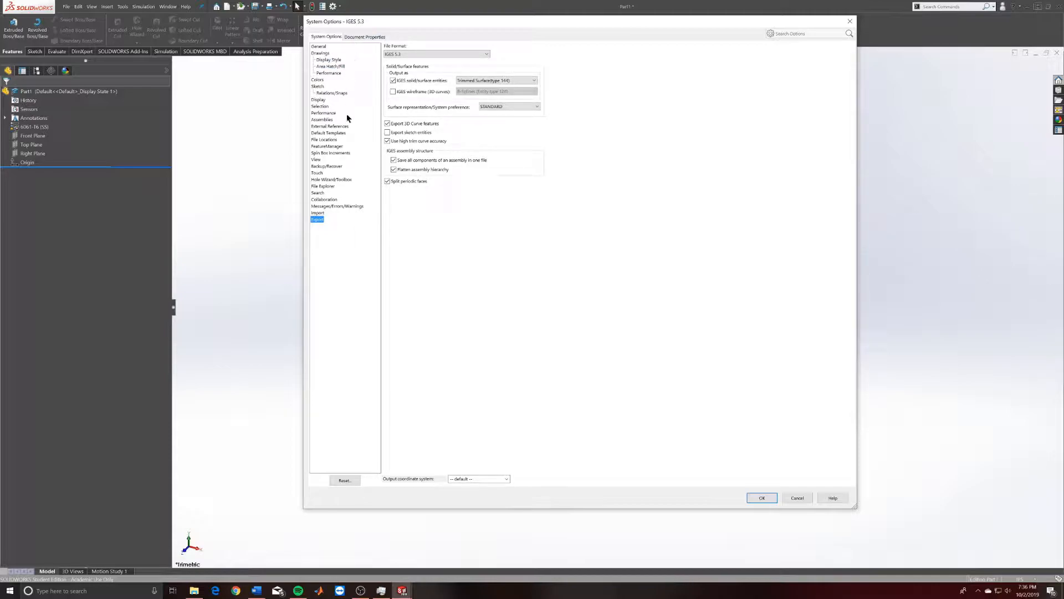
click(358, 37)
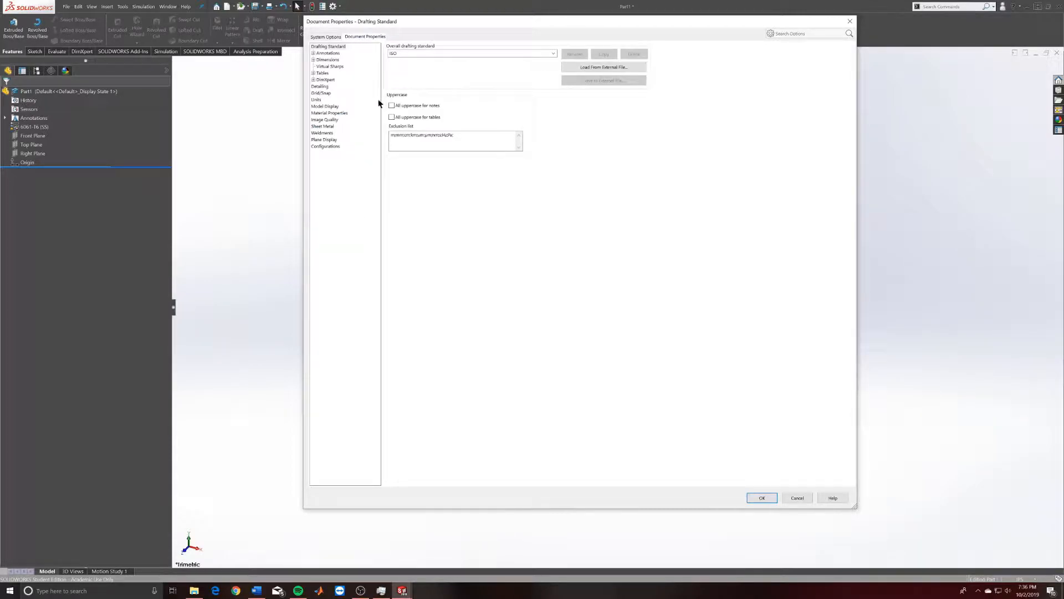
click(316, 100)
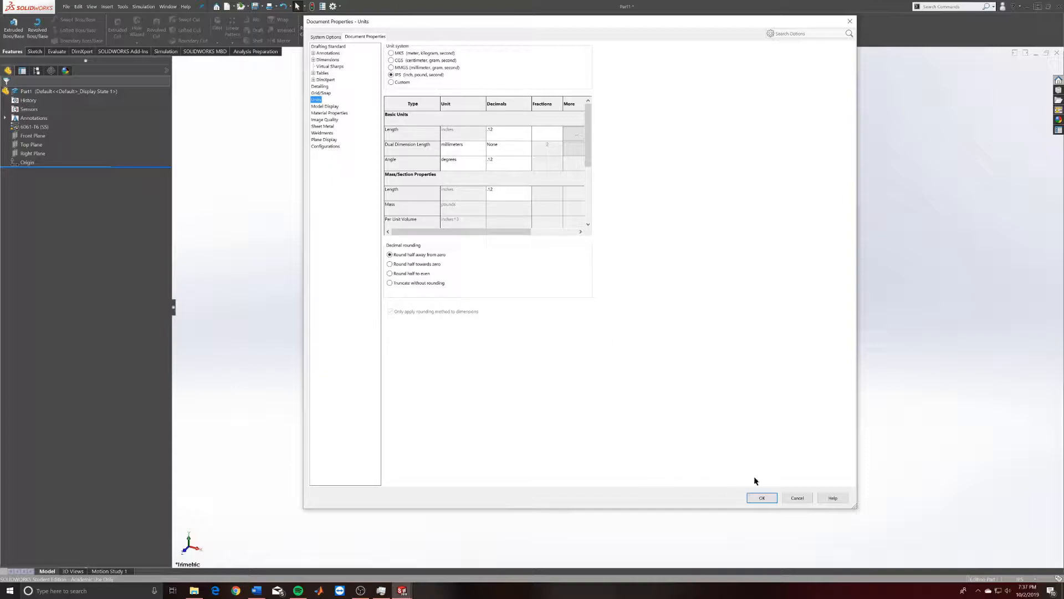
click(764, 498)
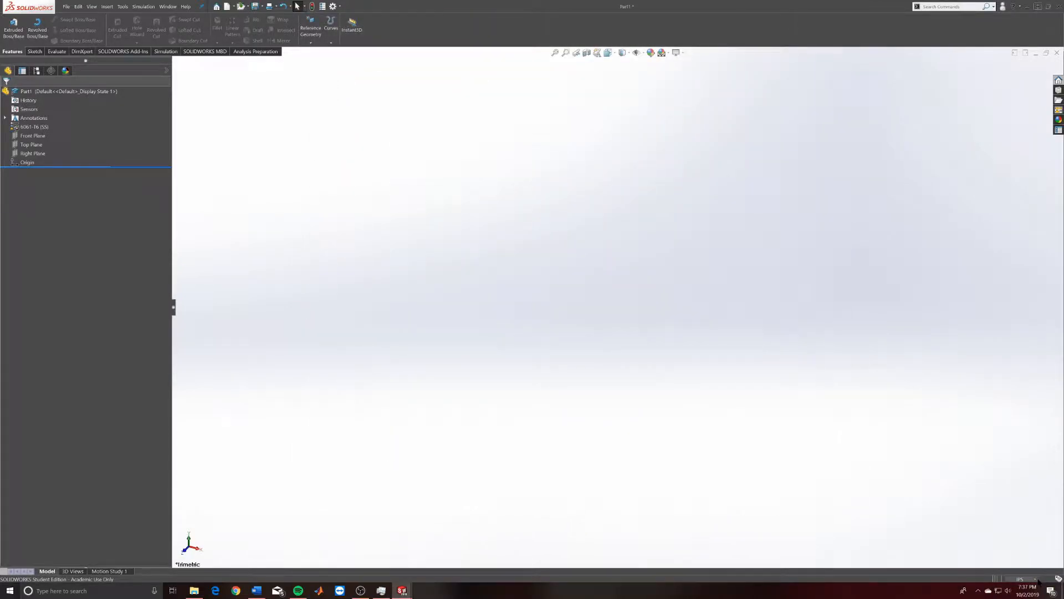
Open the status-bar unit system popup and close it, keeping IPS units.
click(1023, 579)
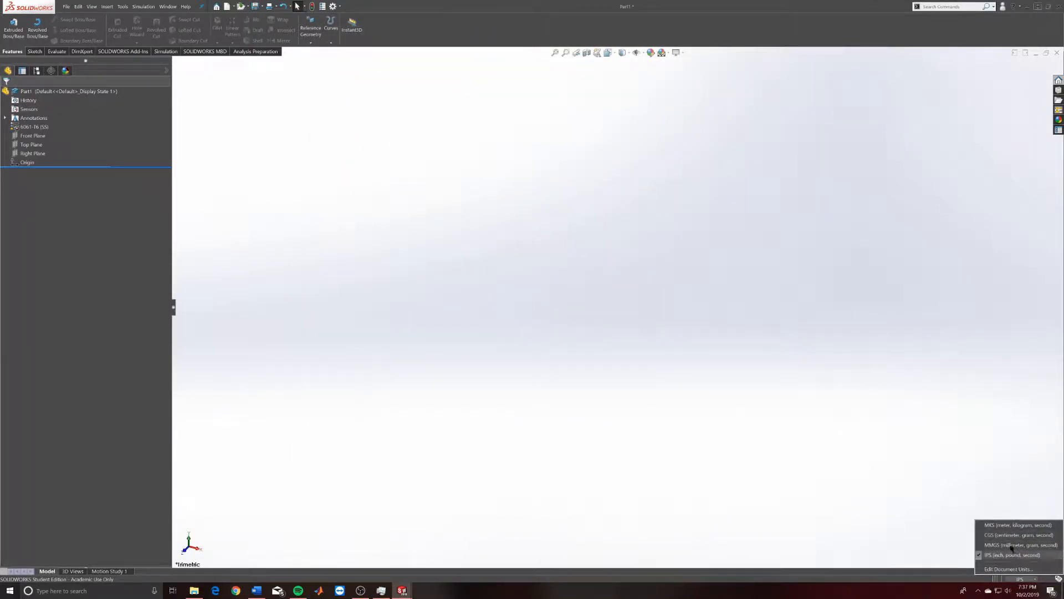
click(889, 401)
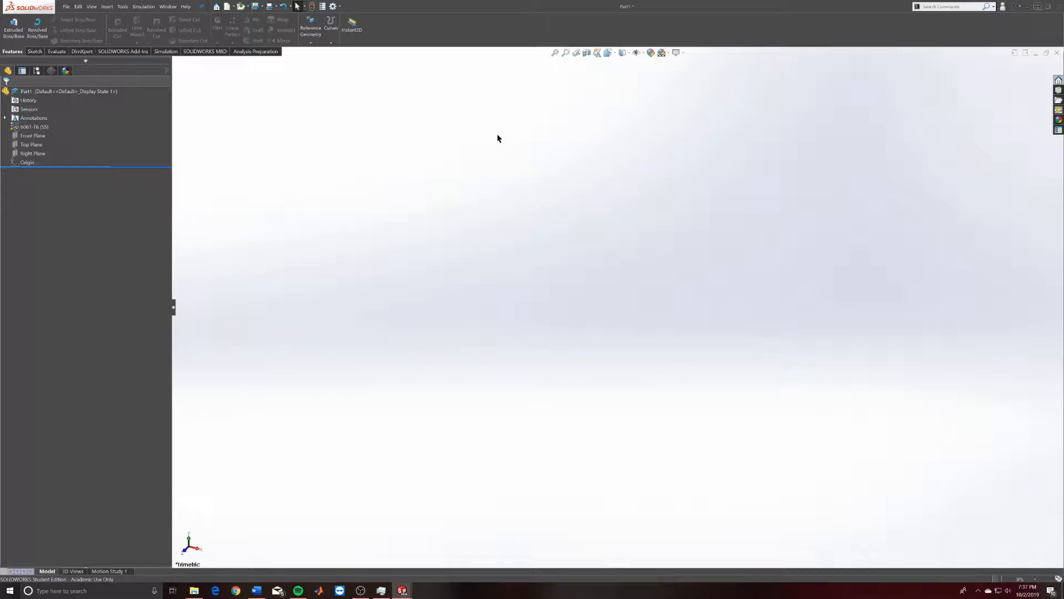
click(340, 6)
click(349, 16)
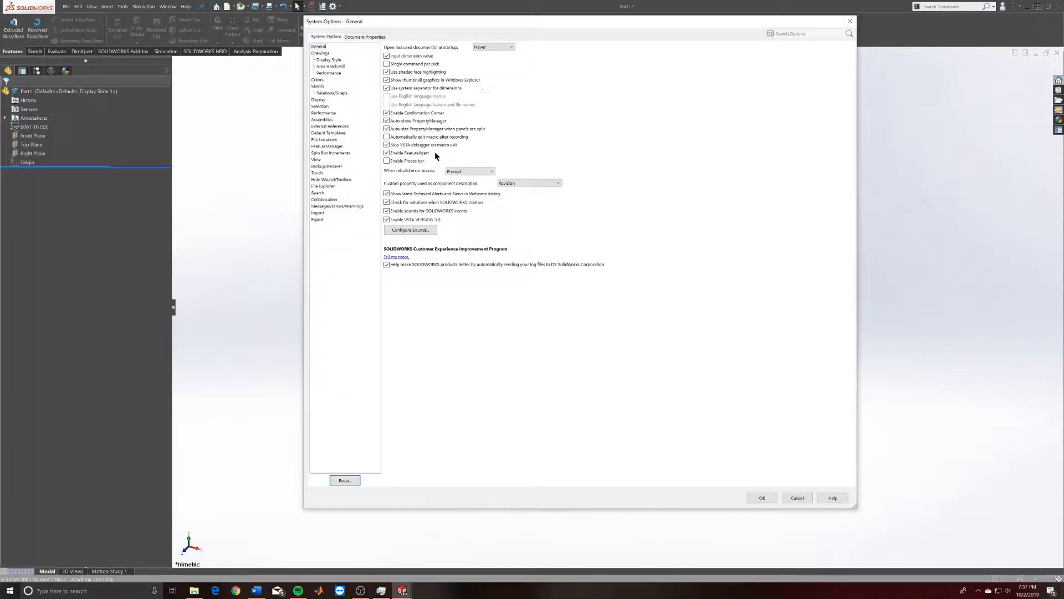
click(360, 36)
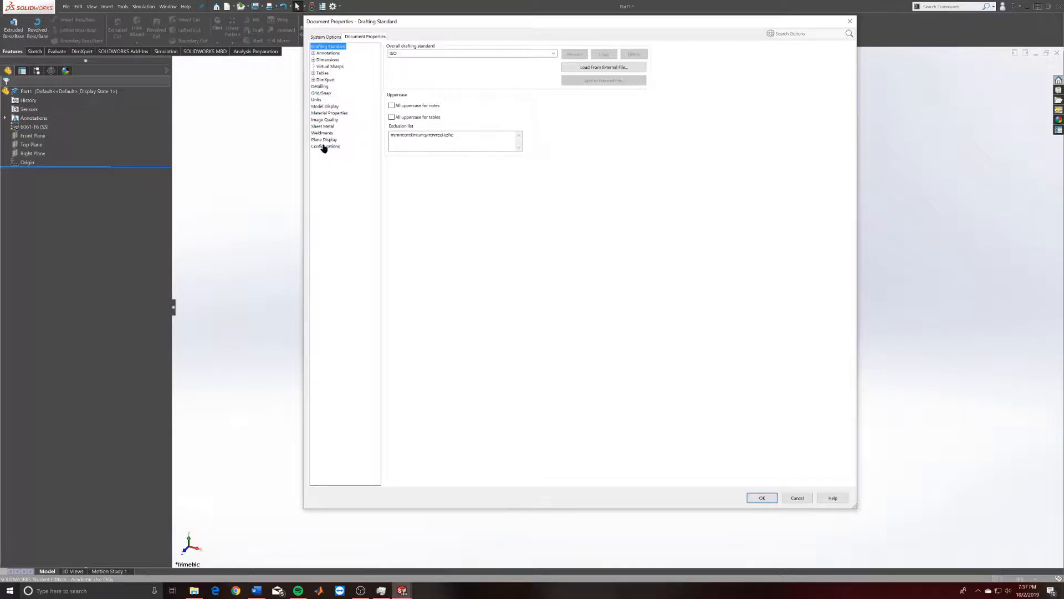
click(324, 73)
click(314, 74)
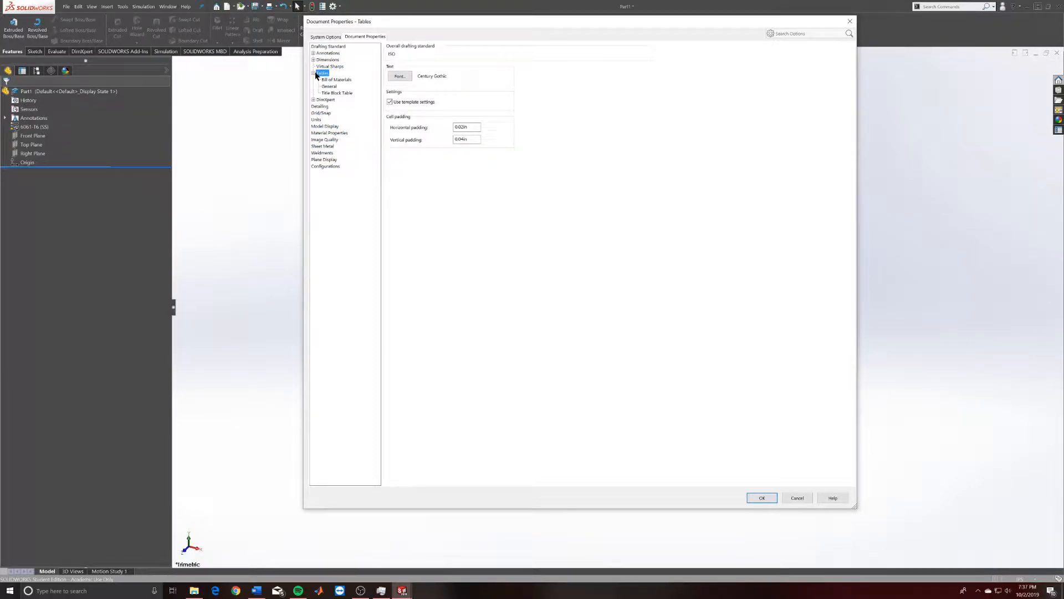
click(314, 74)
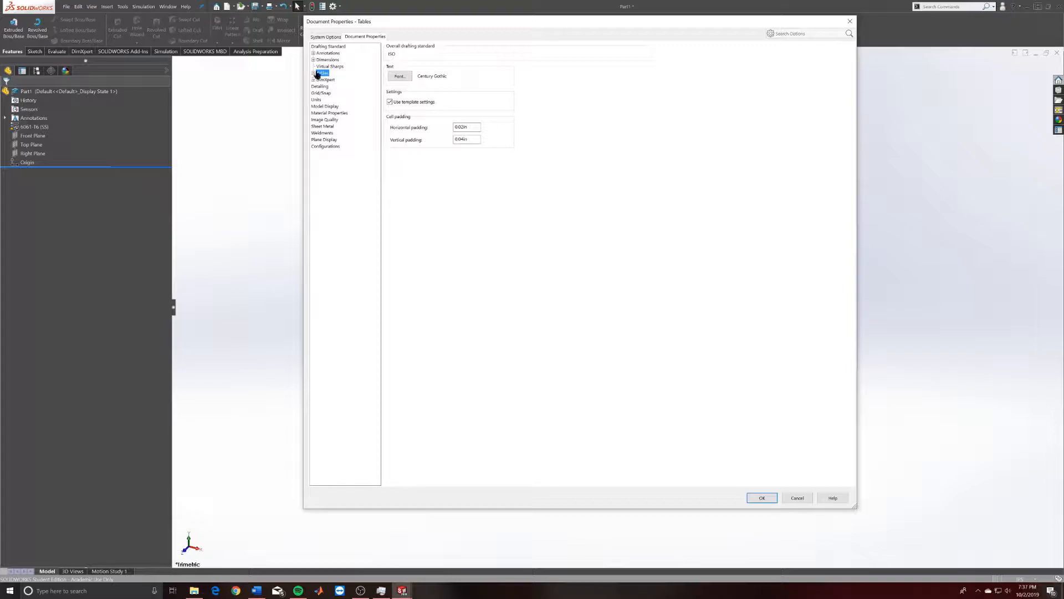
click(327, 60)
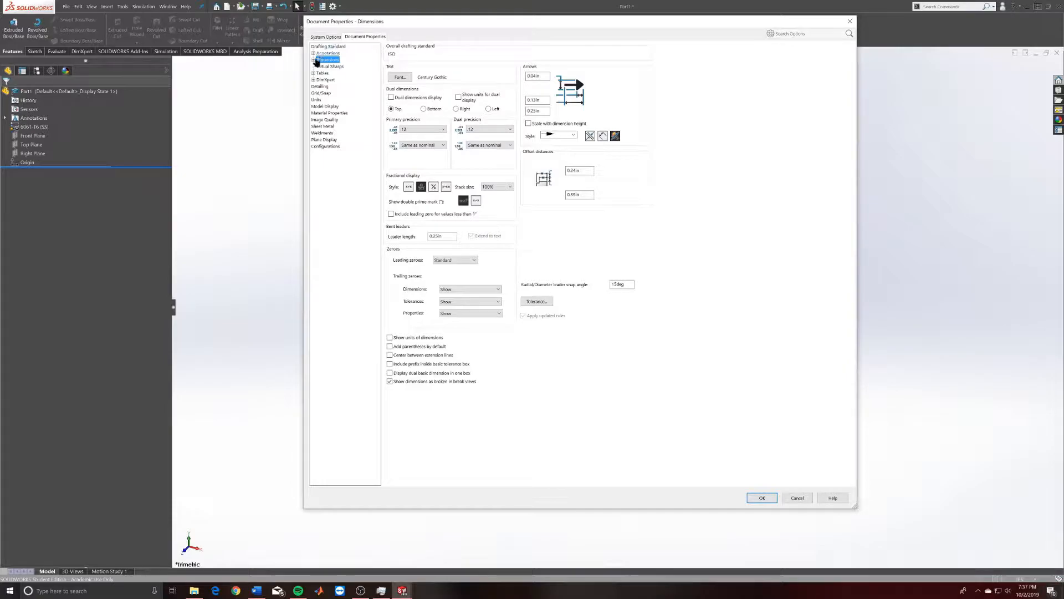
click(316, 100)
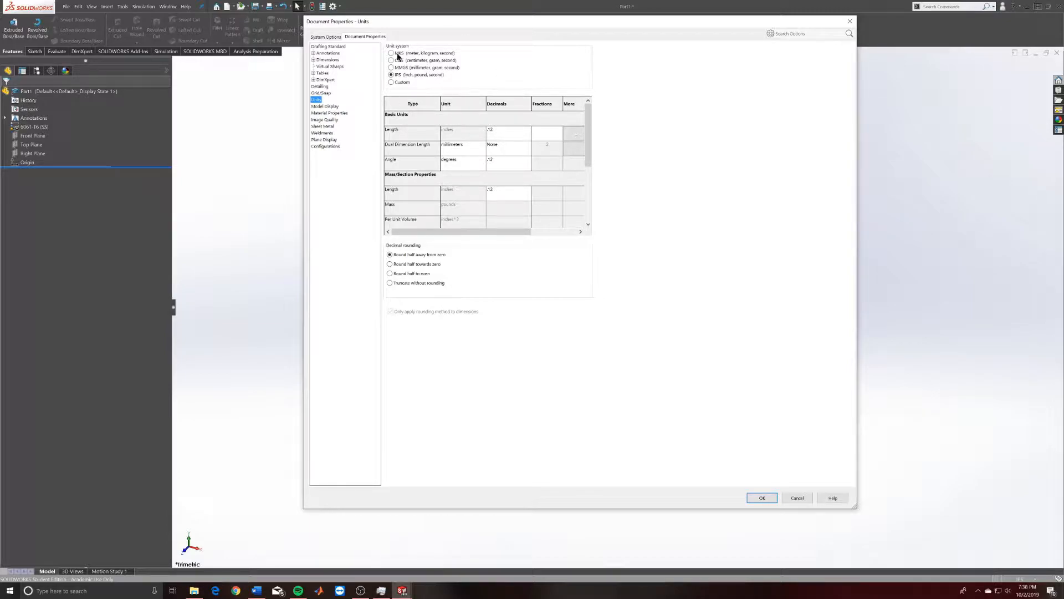
click(324, 36)
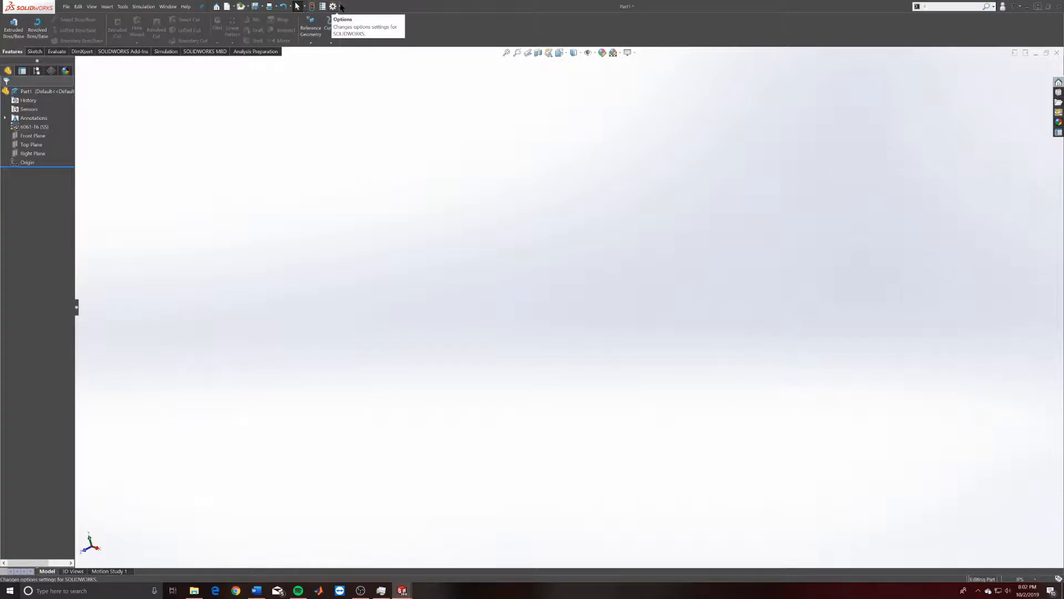
Open Customize from the Options dropdown and scroll through the Toolbars list.
click(340, 6)
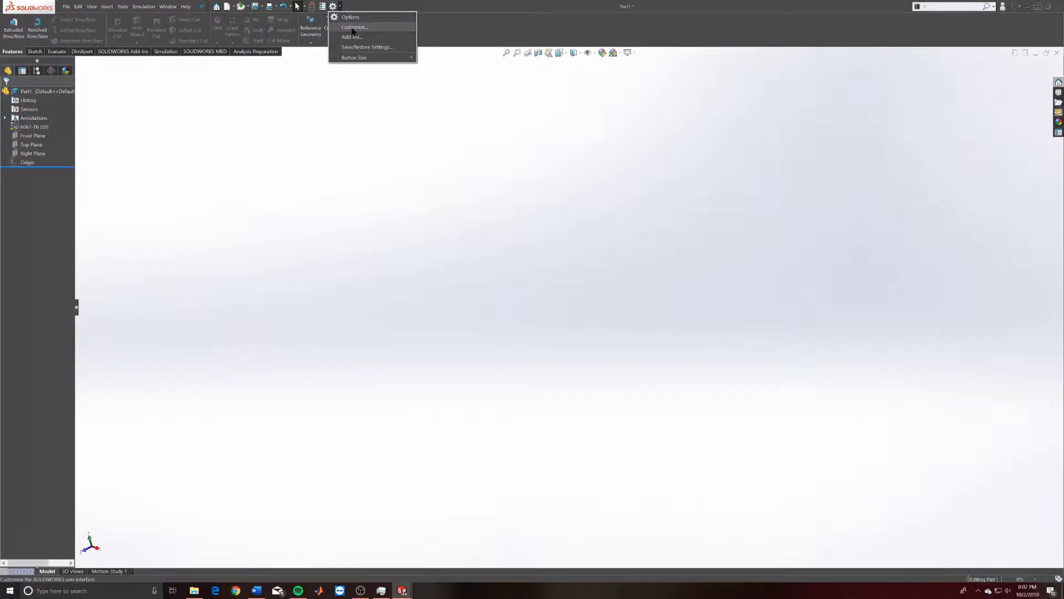
click(354, 27)
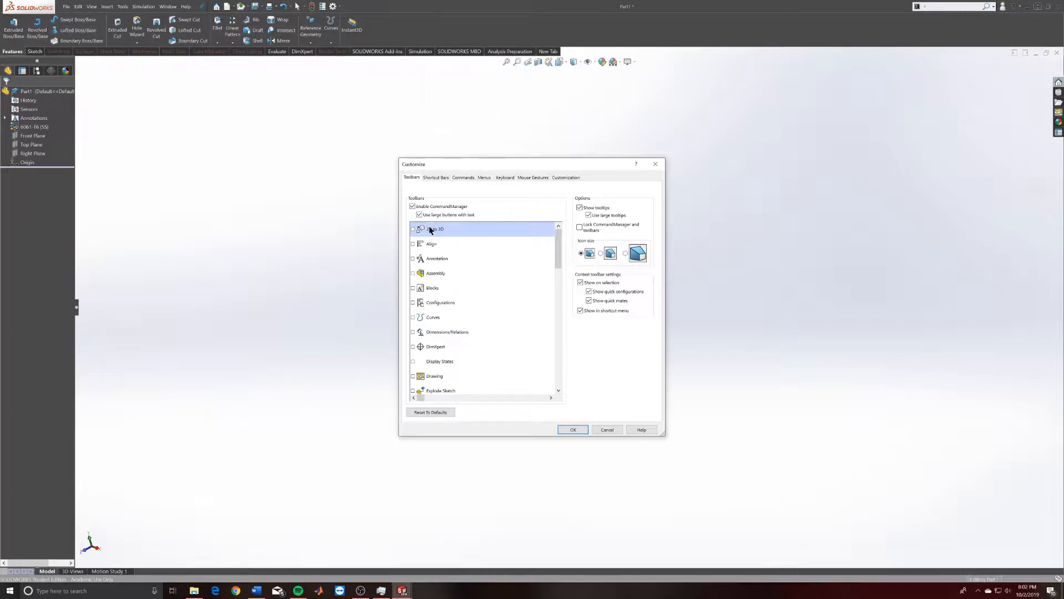
scroll(533, 232, down, 2)
scroll(529, 246, up, 2)
scroll(431, 247, down, 10)
scroll(591, 264, up, 2)
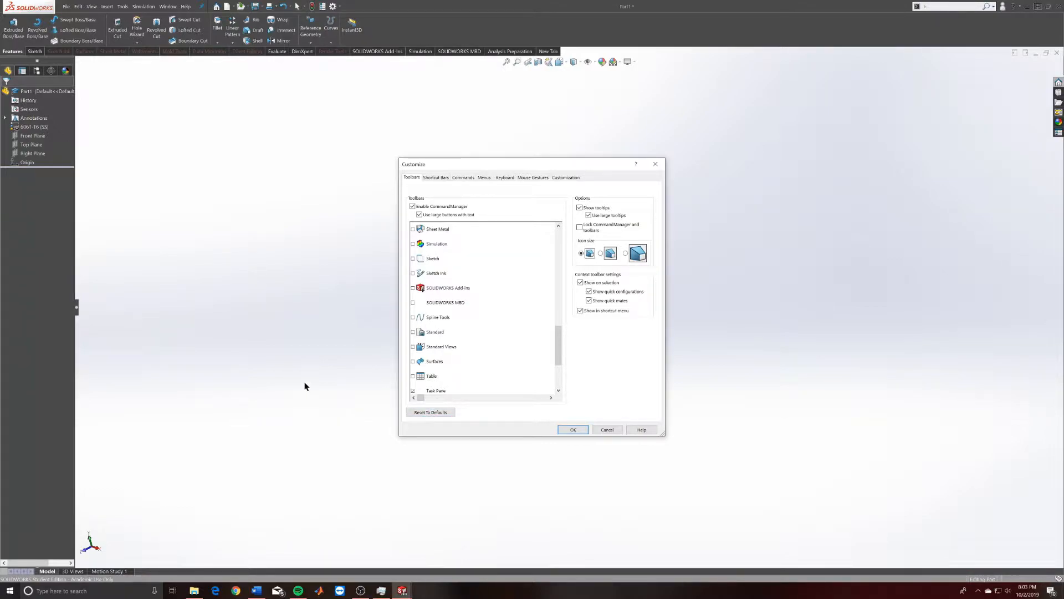
On the Shortcut Bars tab, drag the New Study button onto the Part shortcut bar.
click(434, 178)
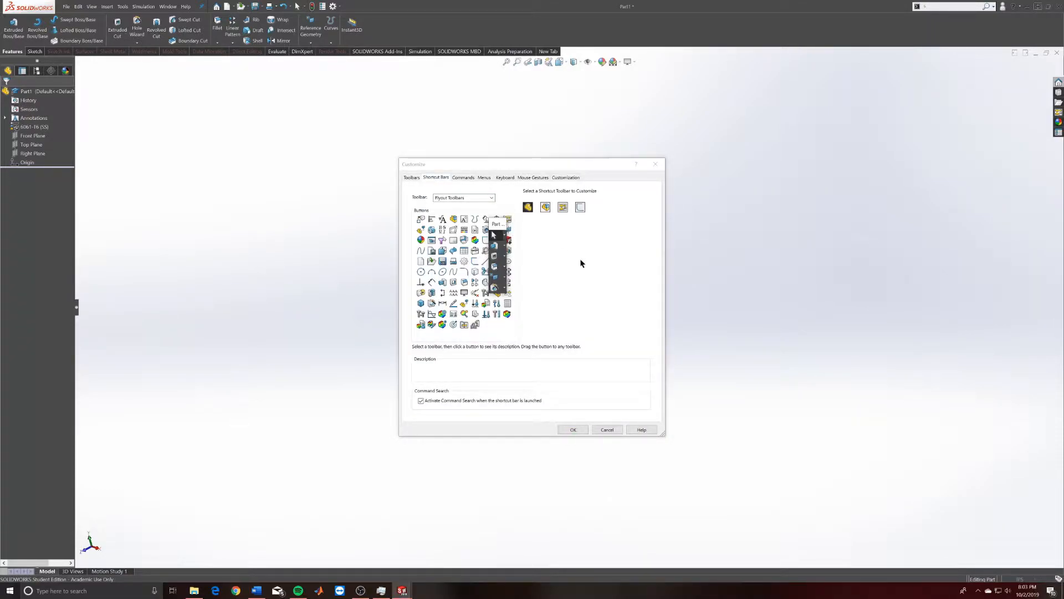
drag(573, 166, 538, 162)
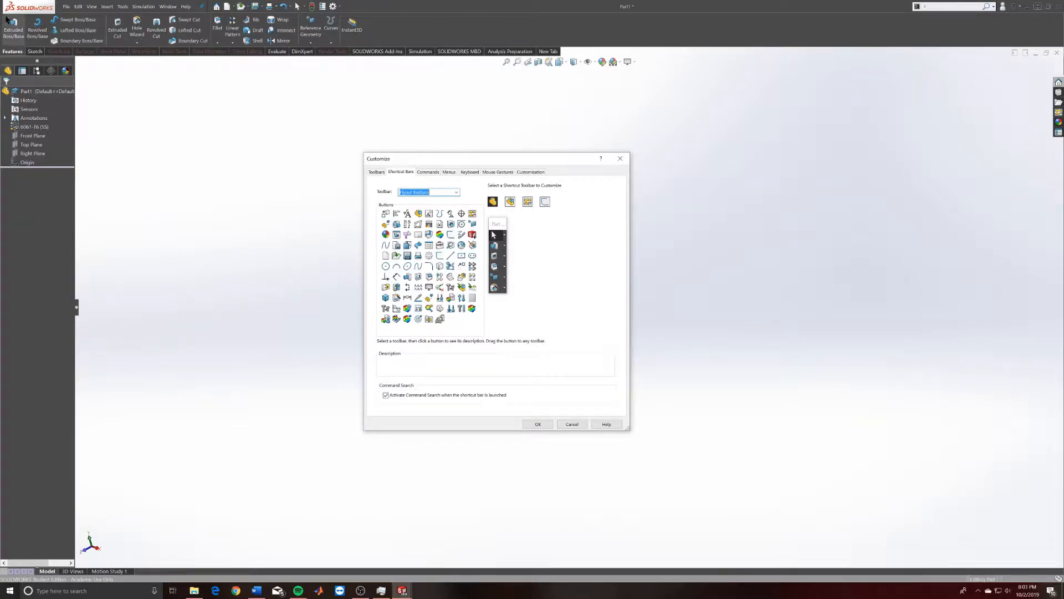
click(39, 52)
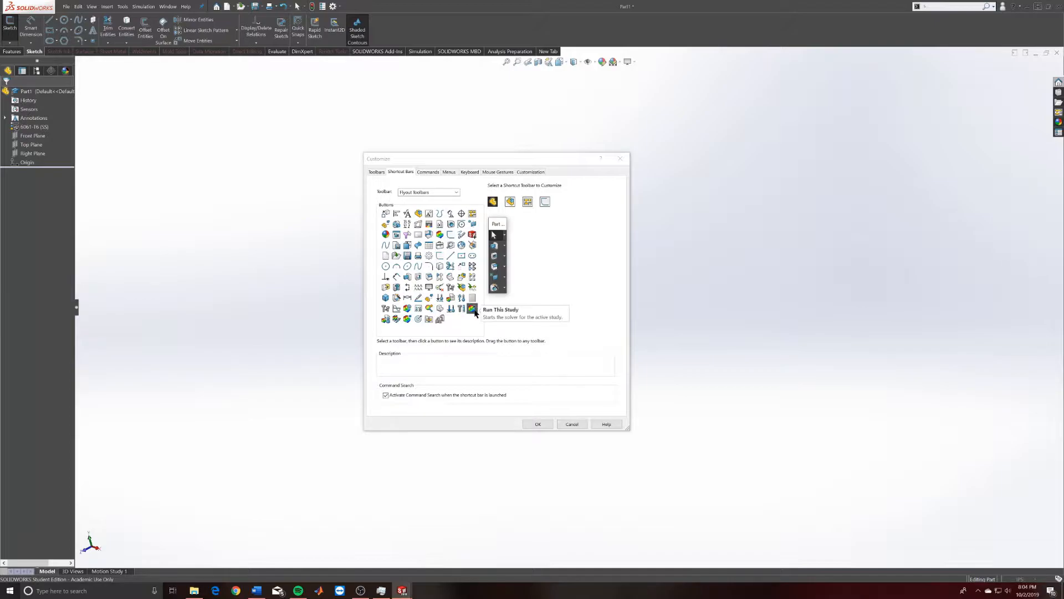
drag(430, 310, 501, 240)
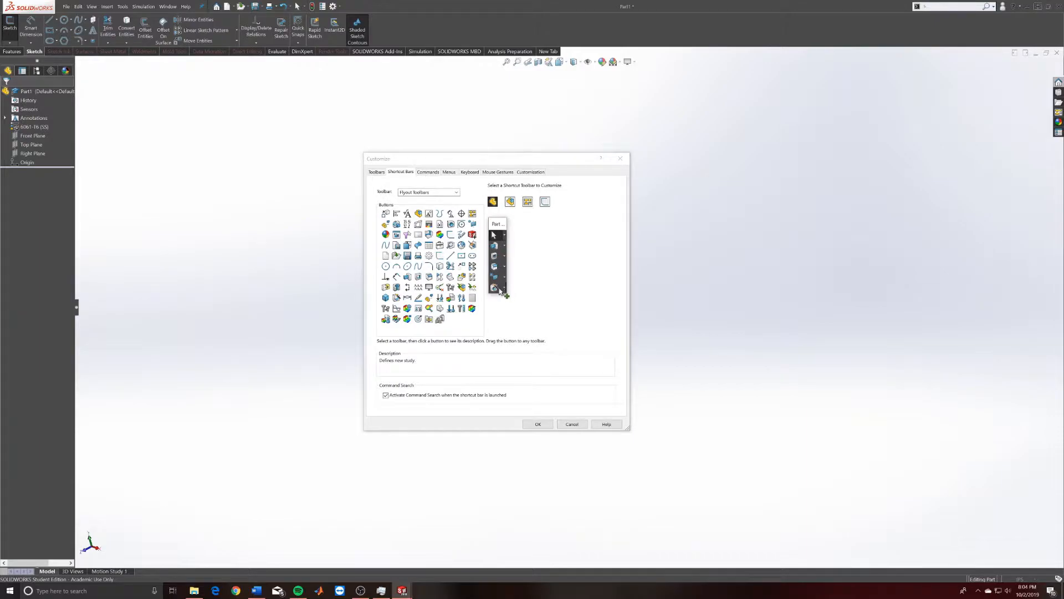
drag(445, 306, 499, 244)
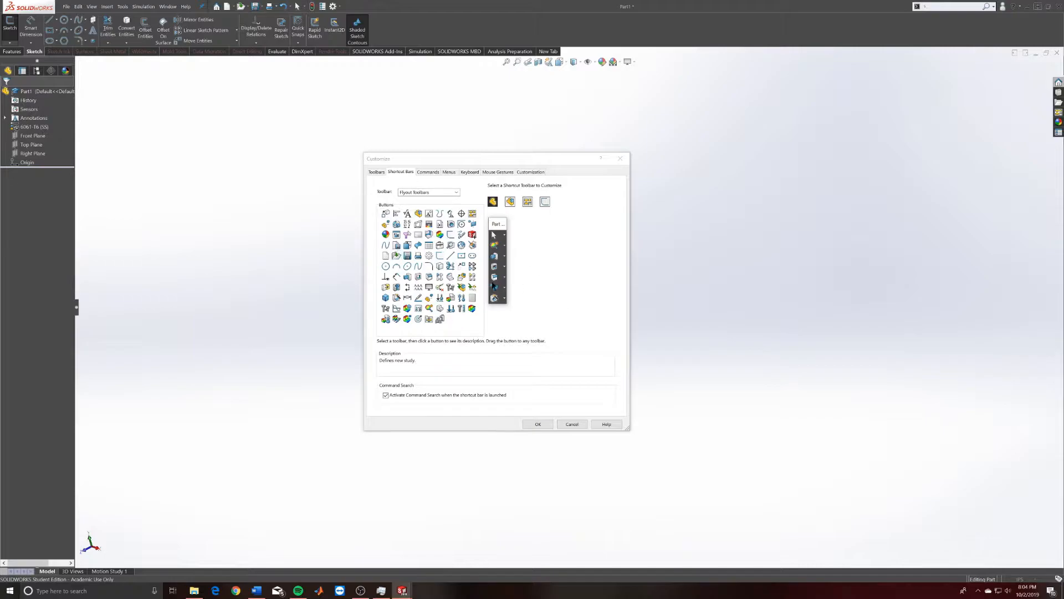
Switch the toolbar list to Sketch, then back to Flyout Toolbars.
click(456, 192)
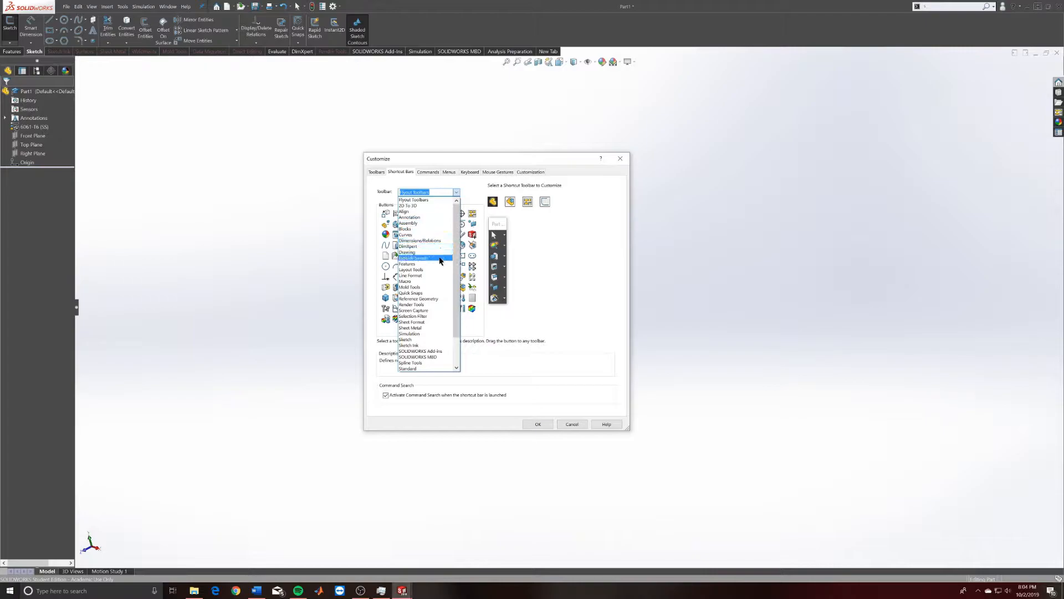
click(439, 339)
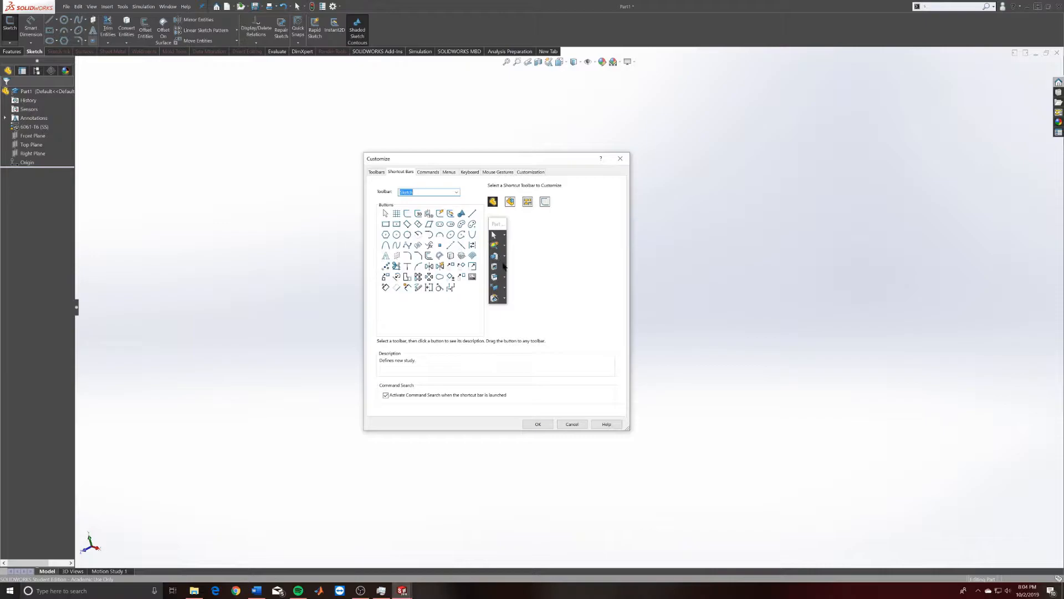
click(454, 192)
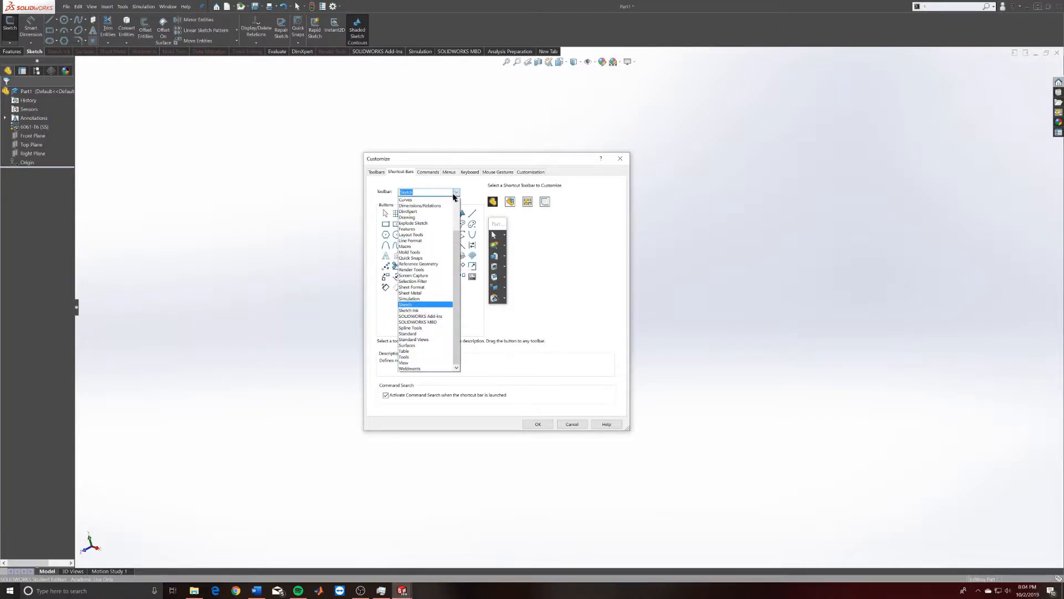
click(429, 200)
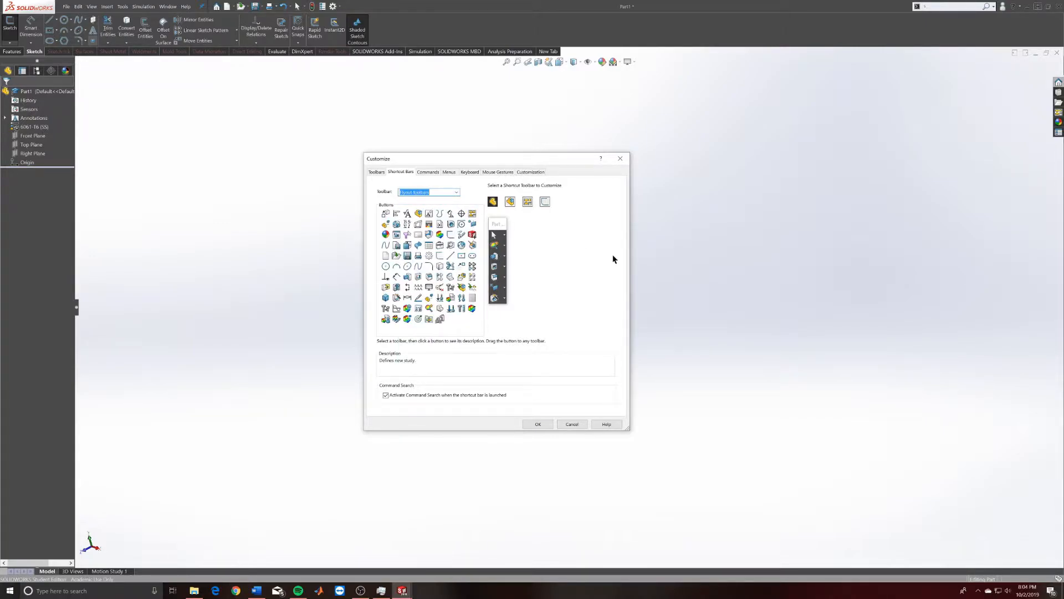
Preview the Part, Assembly, Drawing and Sketch shortcut bars, repositioning the Sketch preview.
click(495, 204)
click(510, 202)
click(527, 202)
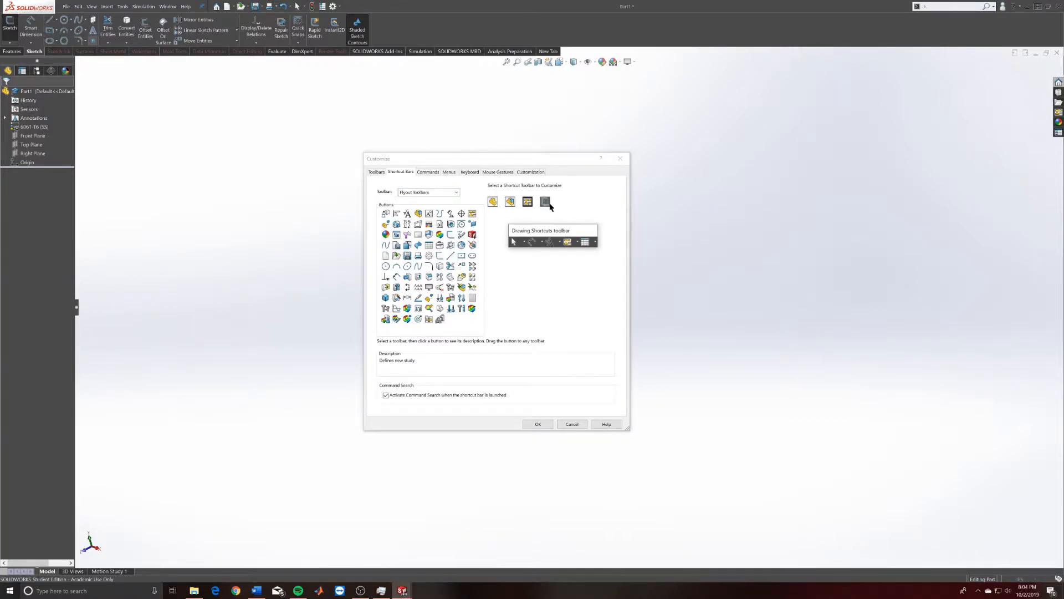
click(545, 202)
mouse_move(551, 230)
mouse_down()
mouse_move(523, 200)
mouse_move(522, 221)
mouse_up()
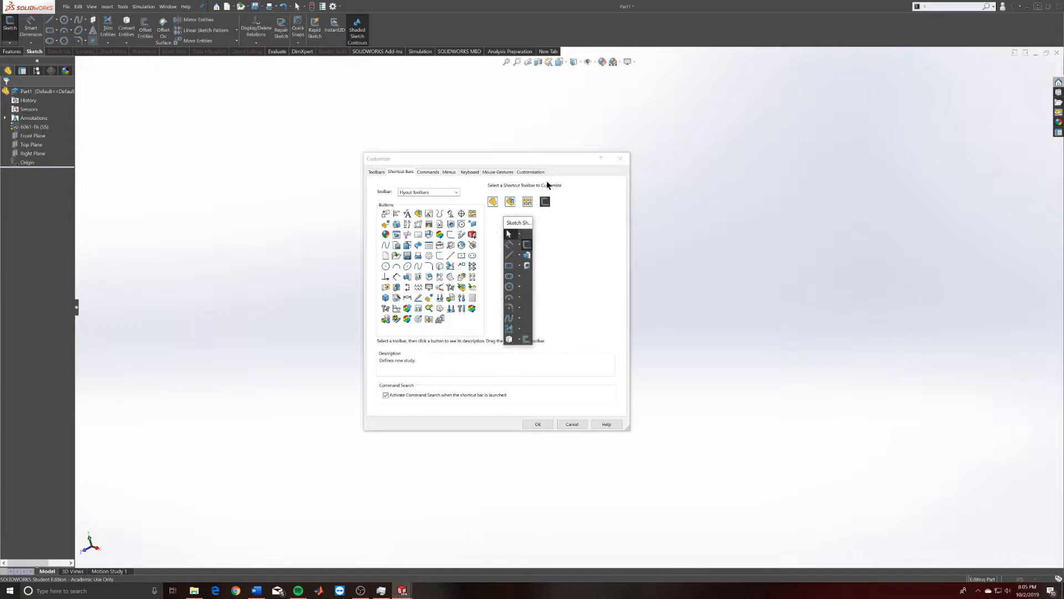
drag(527, 223, 511, 214)
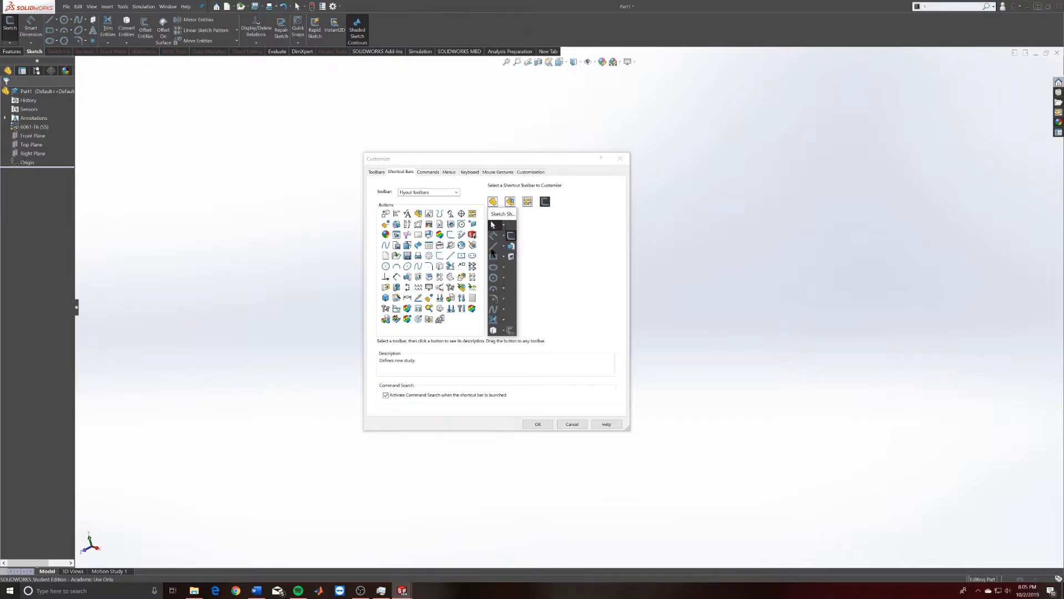
click(528, 202)
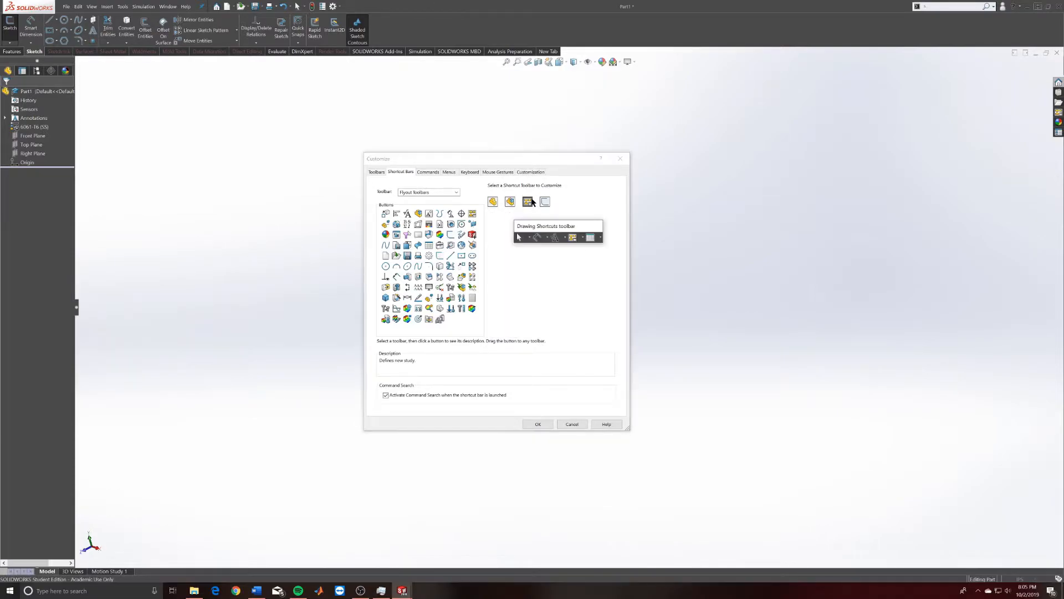
click(509, 202)
click(493, 202)
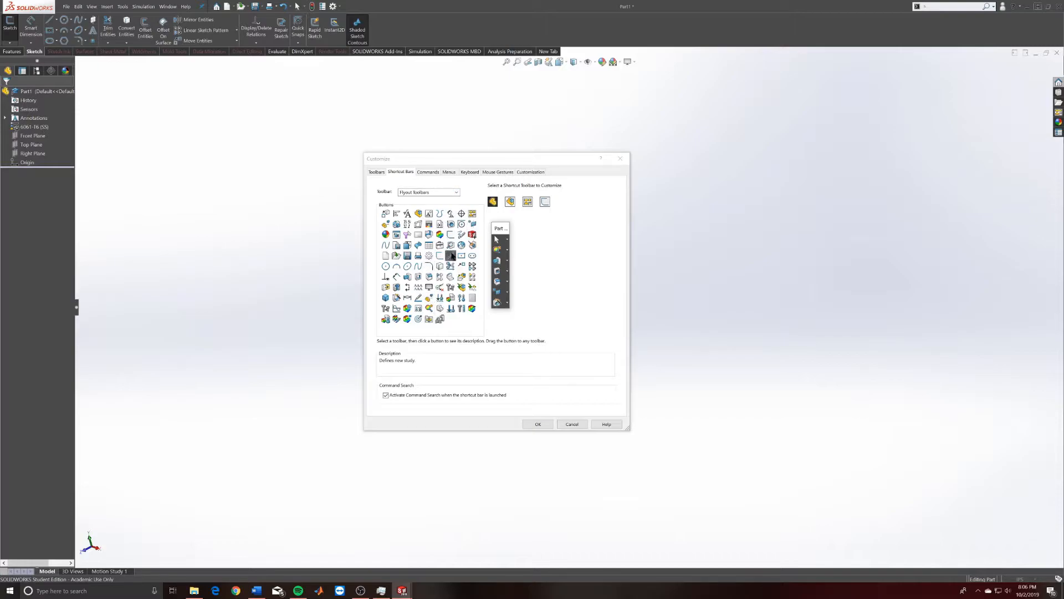
click(510, 202)
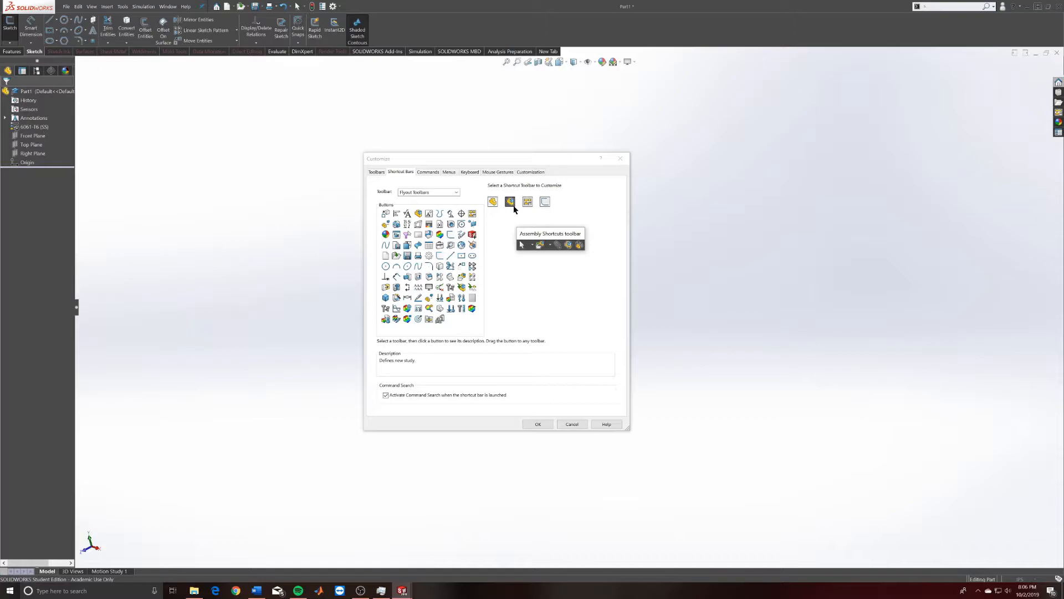
Browse the Commands categories, then list the View and Others menu commands in Customize.
click(420, 173)
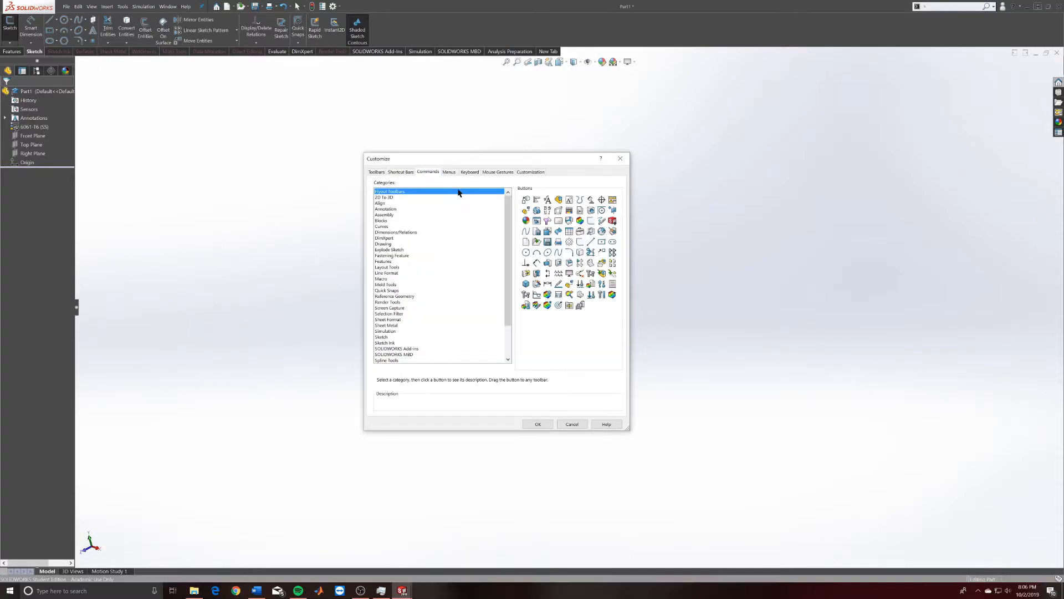
drag(507, 210, 510, 188)
click(449, 172)
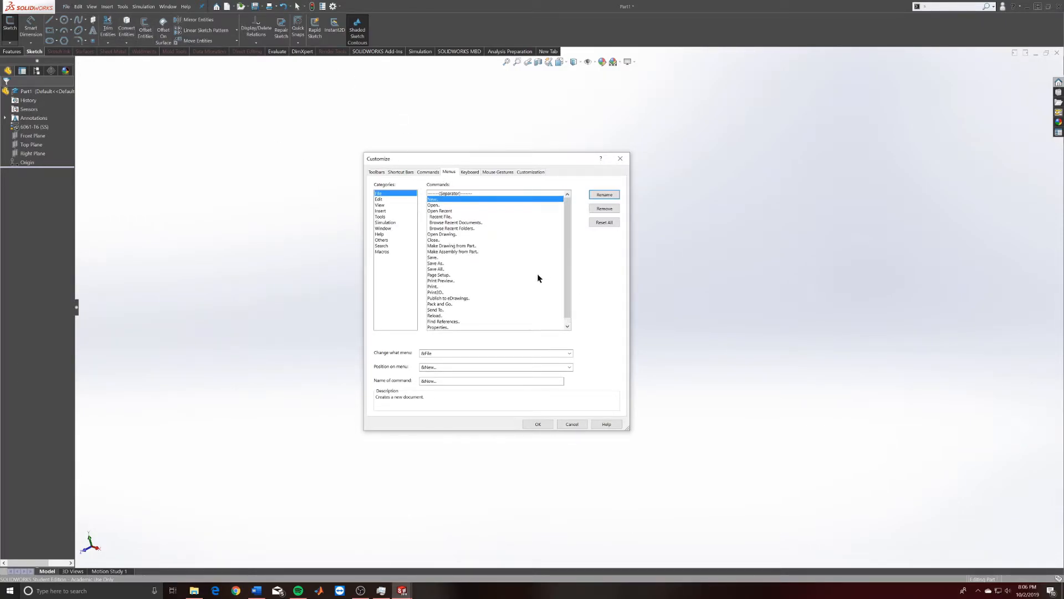
click(381, 205)
click(381, 240)
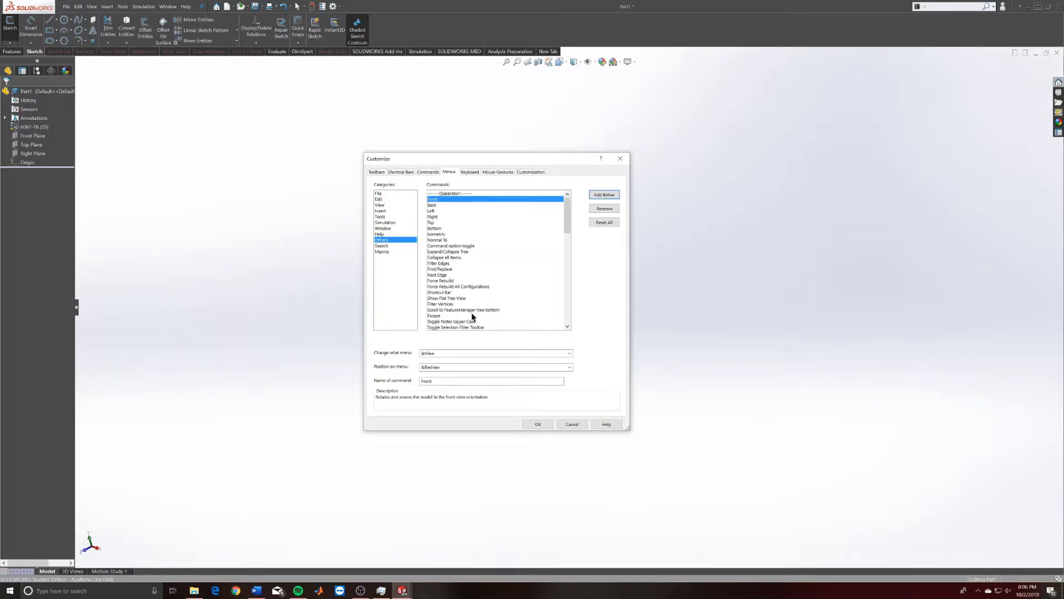
Scroll through the Keyboard table of every command and its assigned shortcuts.
click(471, 173)
scroll(522, 266, down, 5)
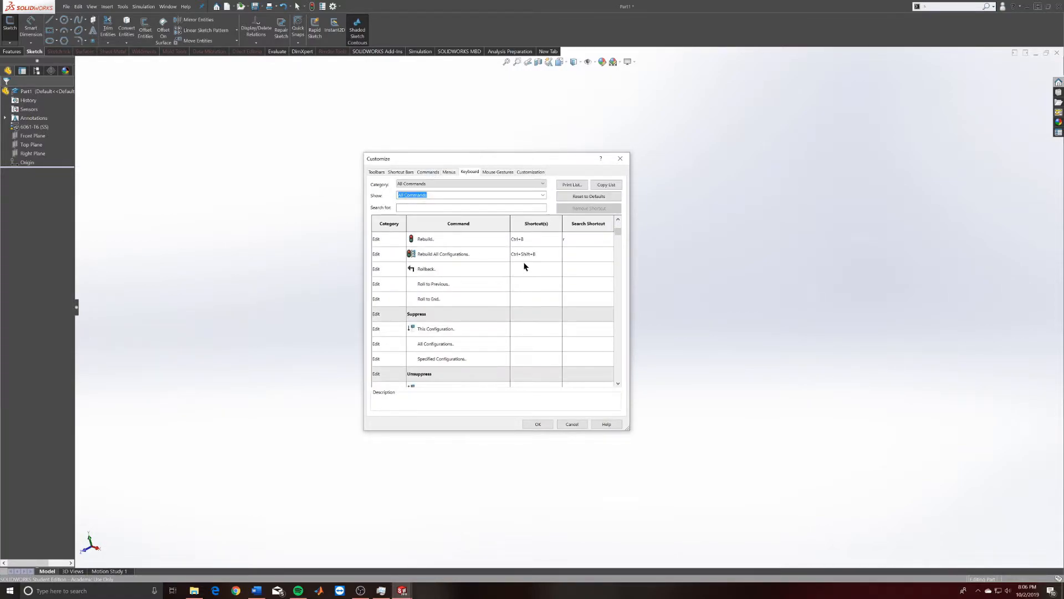
mouse_move(618, 228)
mouse_down()
mouse_move(617, 309)
mouse_move(621, 210)
mouse_up()
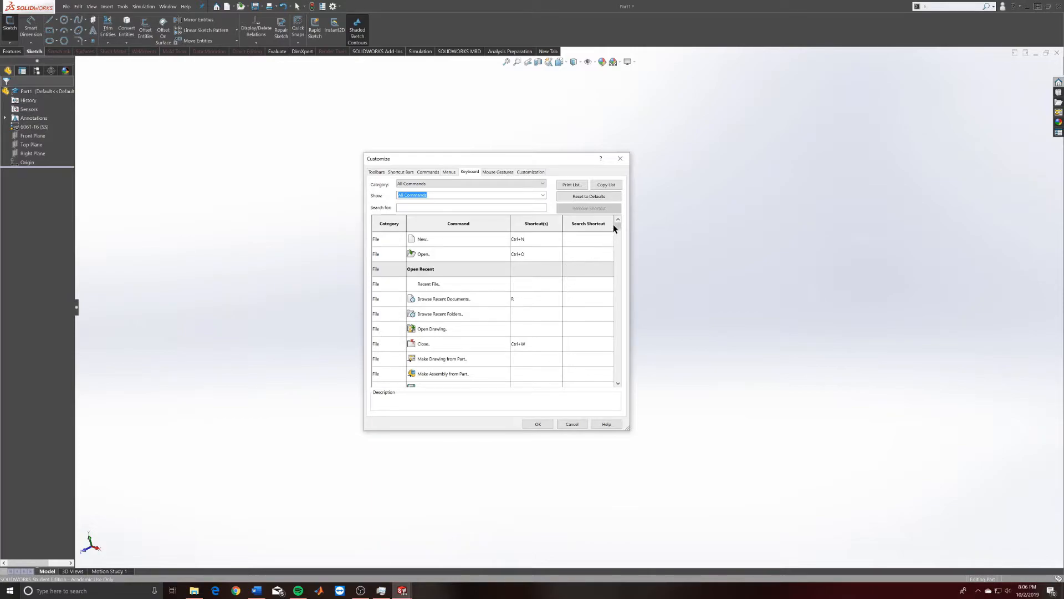
drag(619, 228, 618, 231)
Look at the Mouse Gestures settings, close Customize with OK, and gesture the empty view to Right.
click(497, 172)
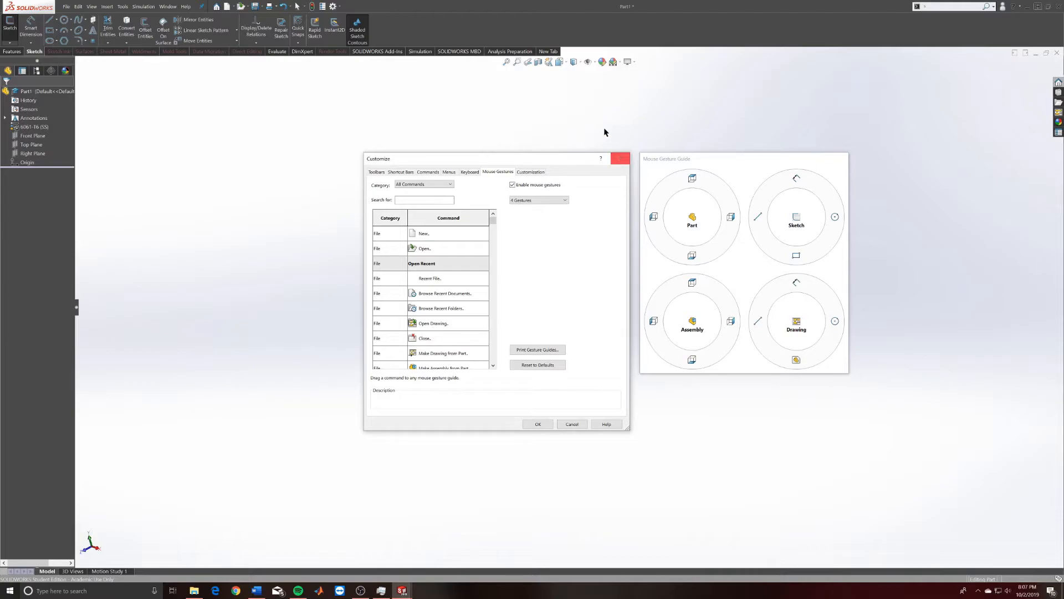
click(622, 159)
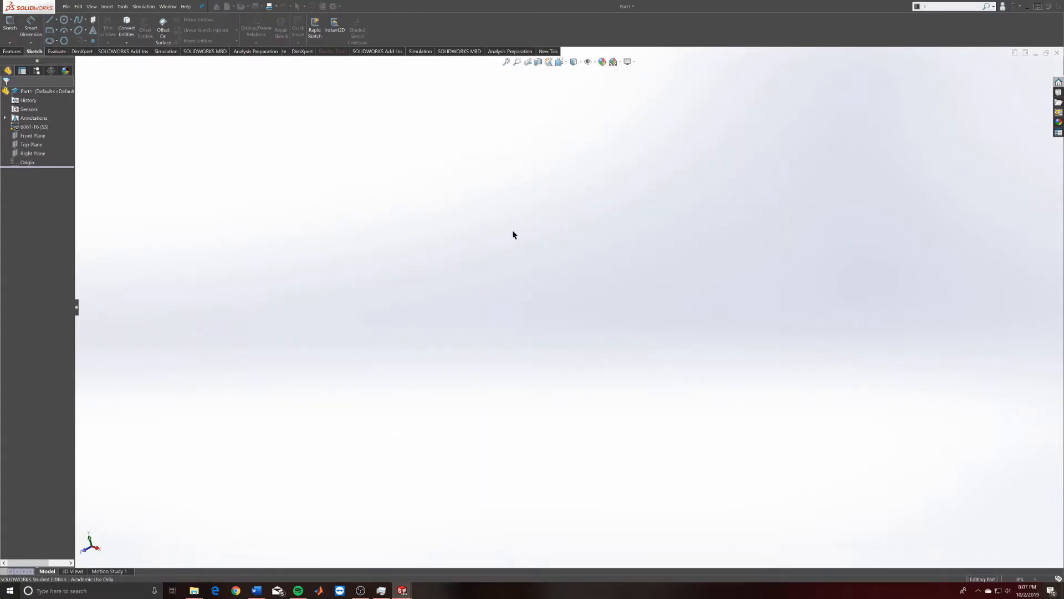
right_drag(499, 235, 621, 231)
Orbit the empty Part1 view, then snap it through Left back to Right.
middle_drag(620, 227, 572, 295)
right_drag(686, 312, 533, 354)
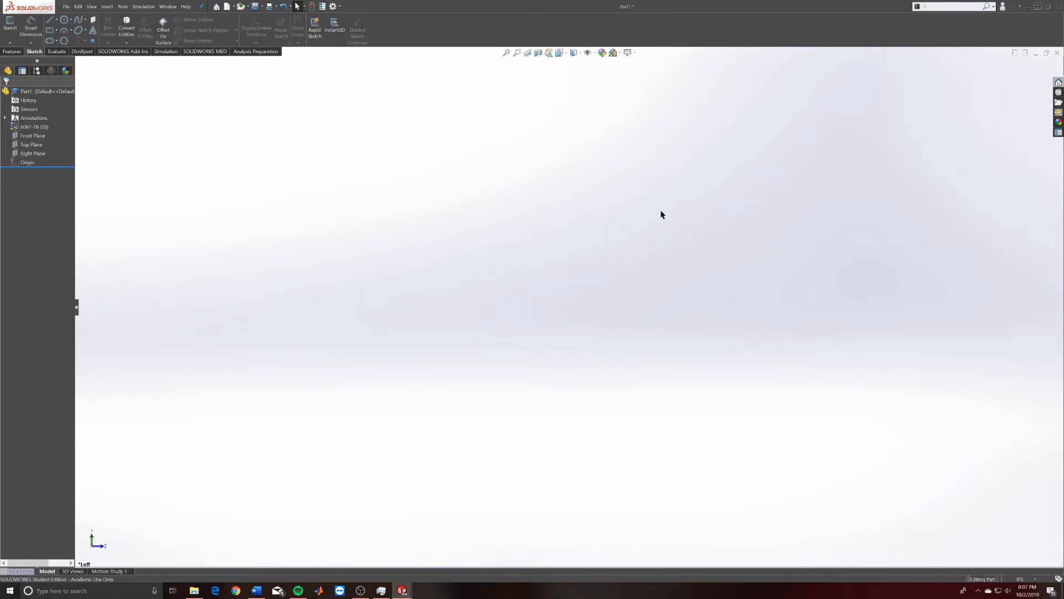
right_drag(689, 203, 704, 191)
mouse_move(402, 590)
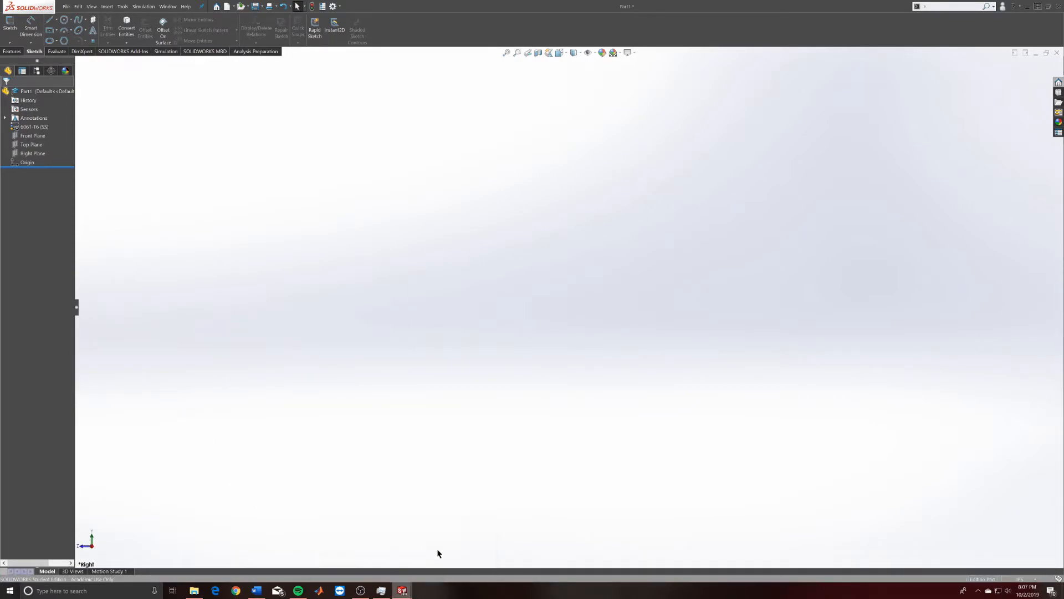
click(439, 554)
right_drag(637, 281, 711, 285)
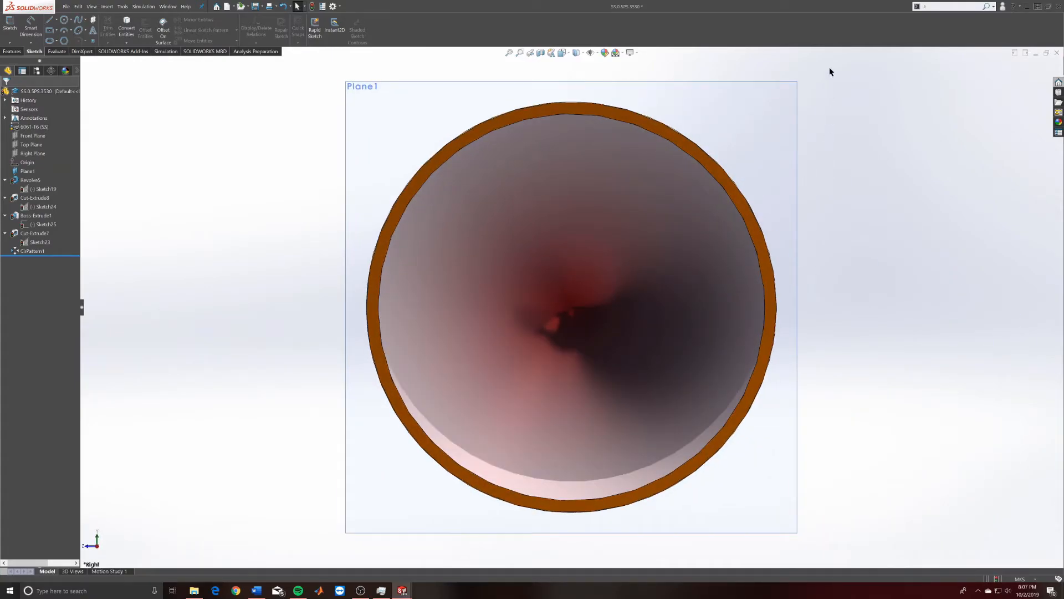
right_drag(825, 142, 830, 69)
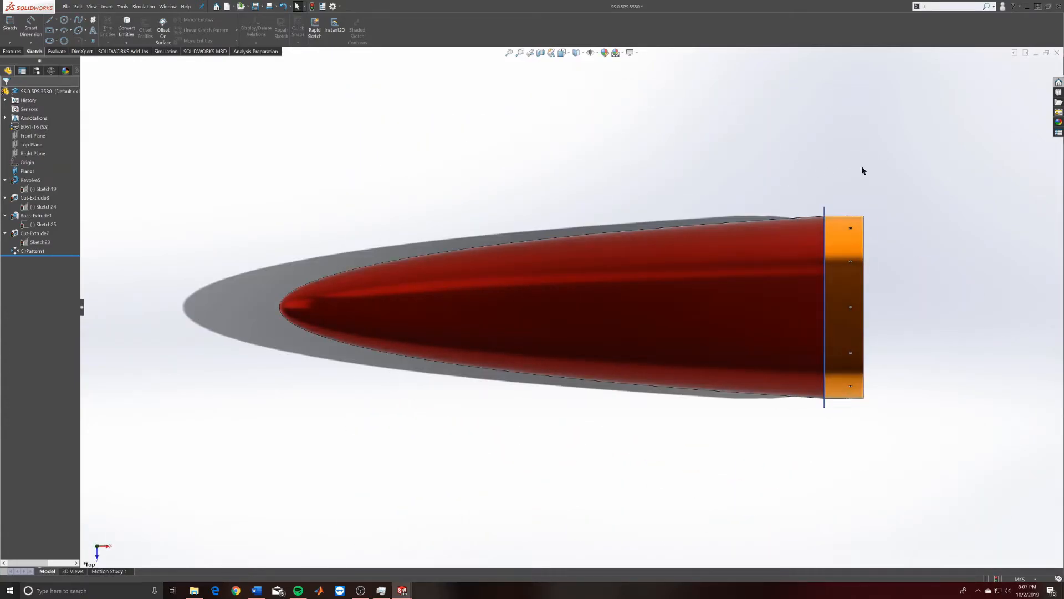
right_drag(862, 170, 760, 173)
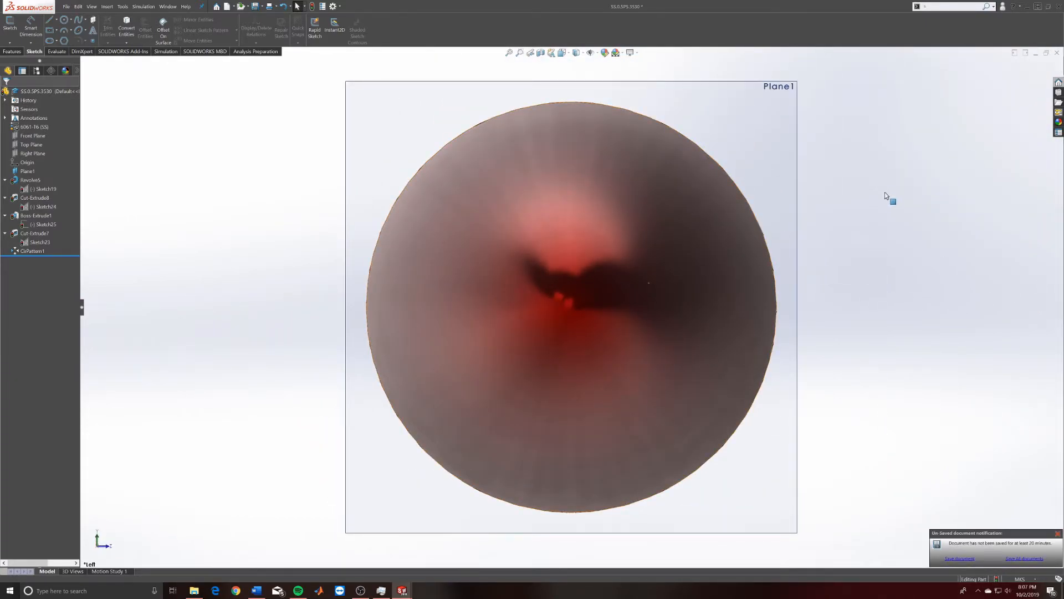
right_drag(863, 321, 857, 361)
click(863, 257)
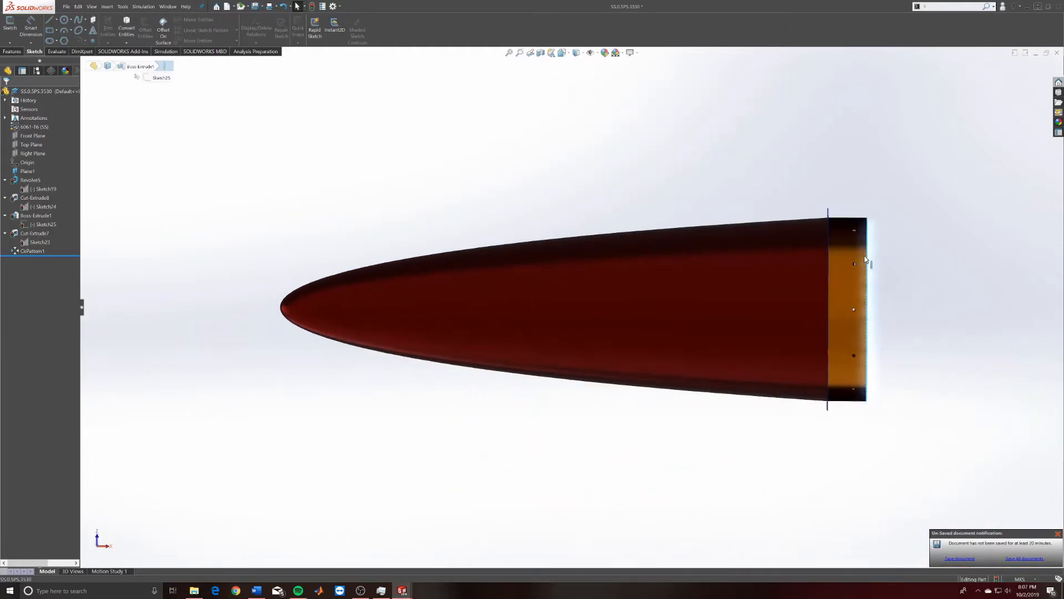
click(929, 333)
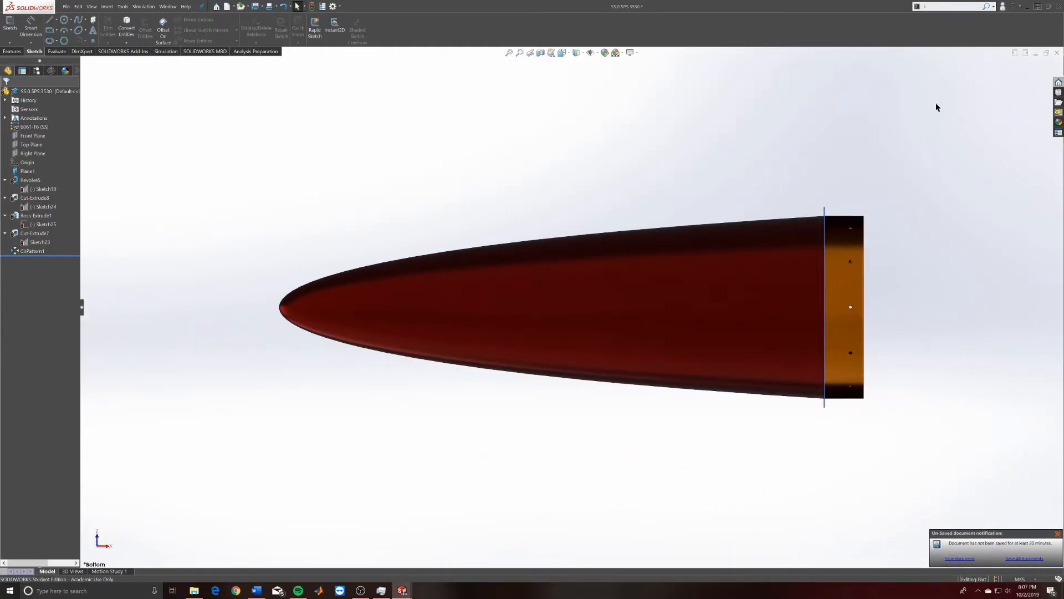
middle_drag(936, 107, 946, 171)
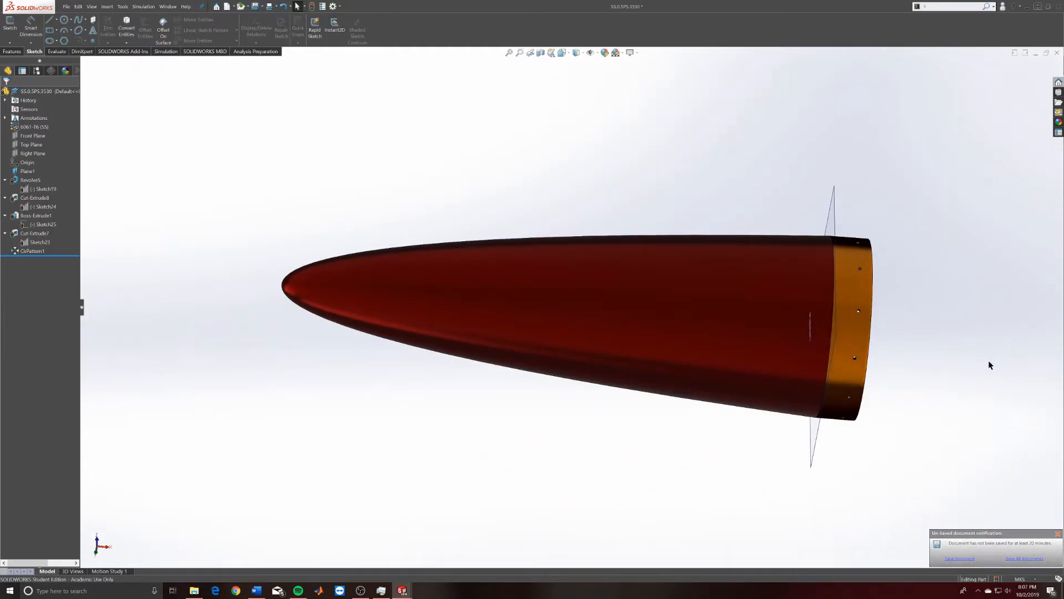
key(ctrl+3)
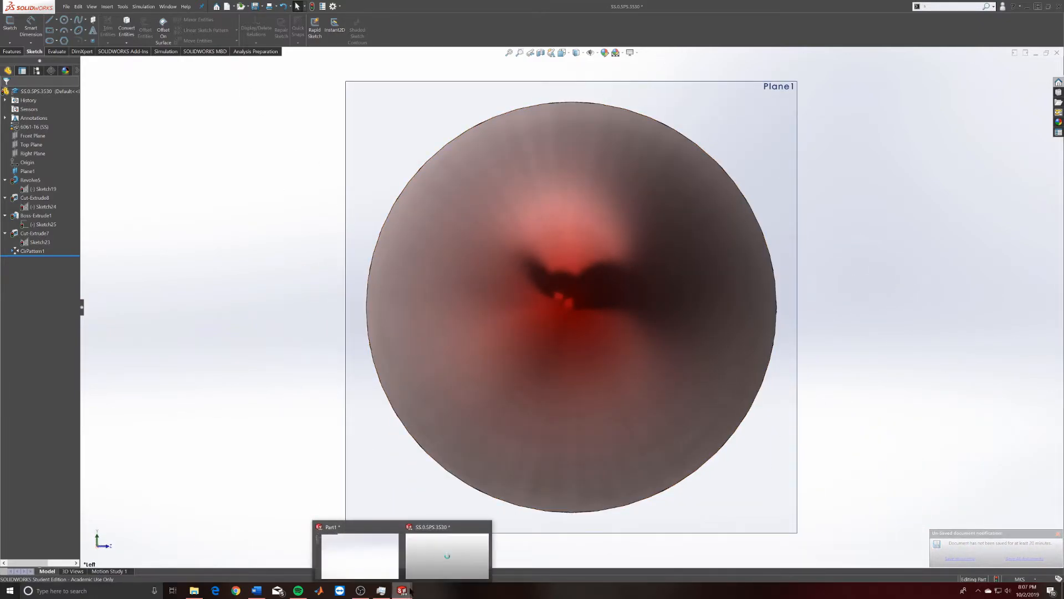
key(ctrl+Tab)
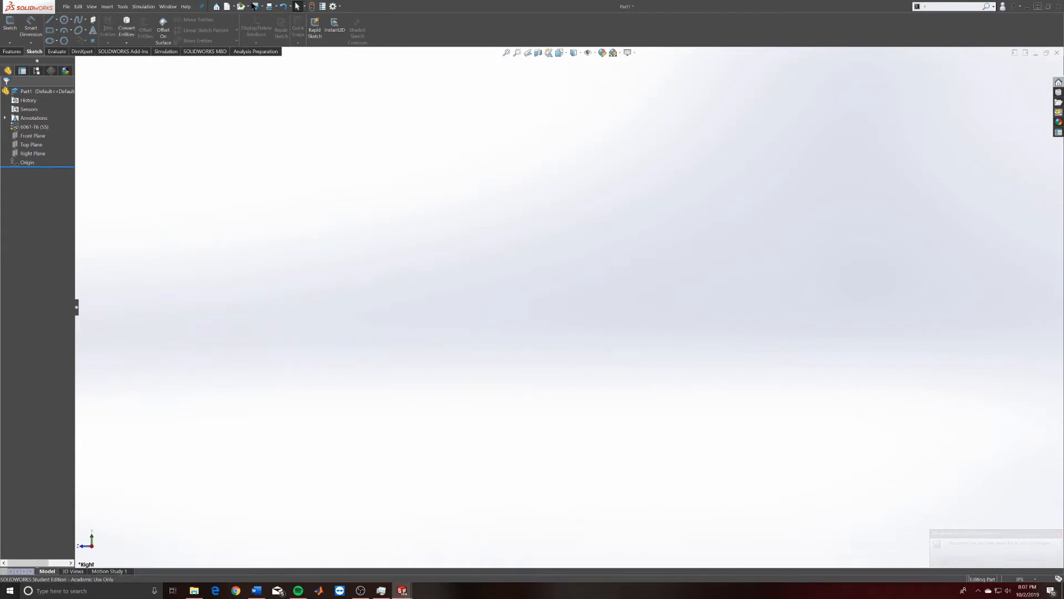
click(339, 6)
click(349, 28)
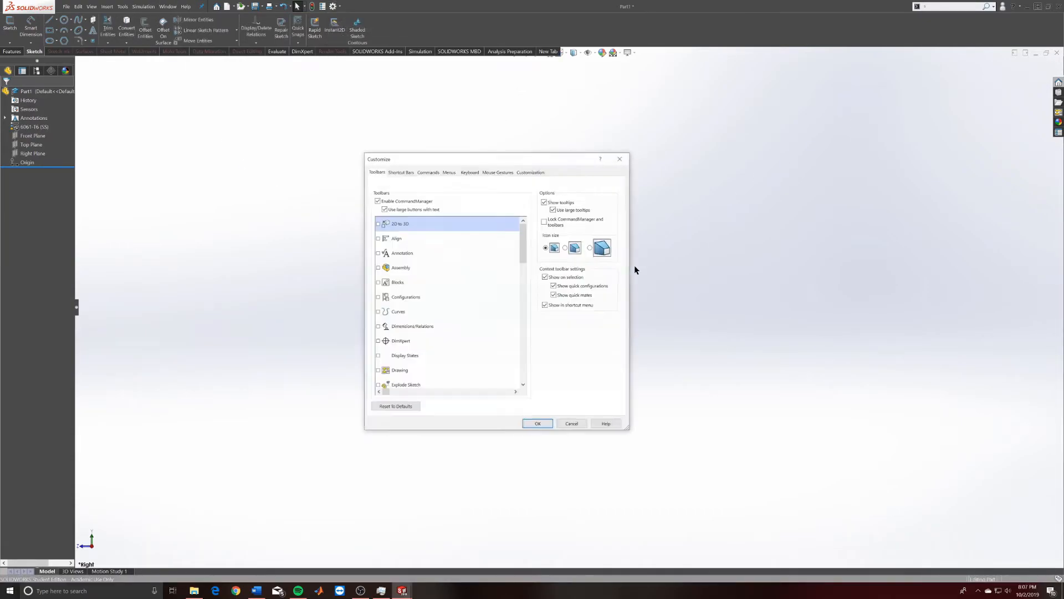
click(499, 172)
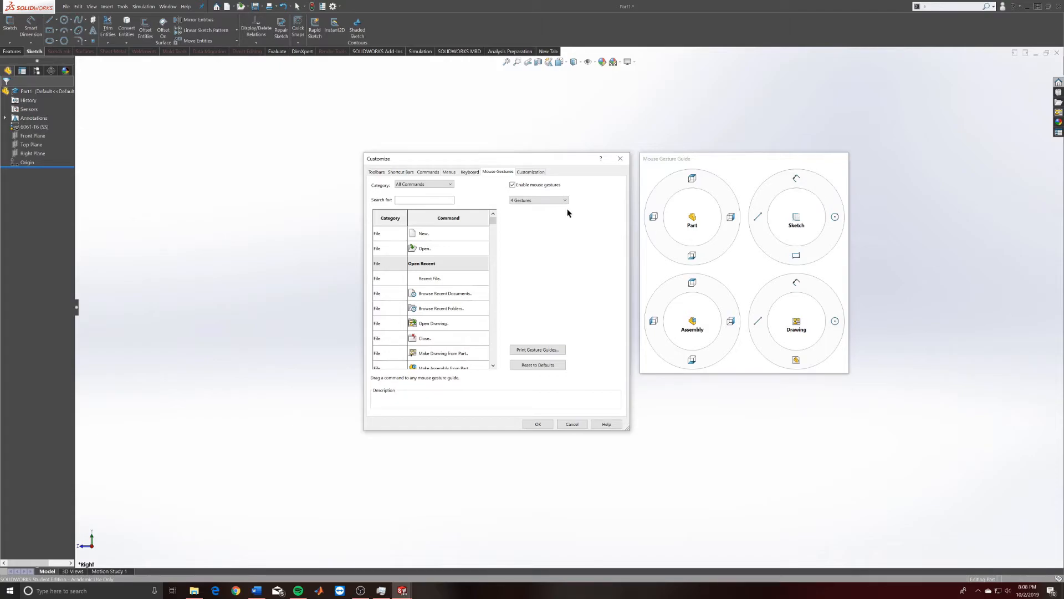
click(542, 198)
click(545, 201)
click(566, 200)
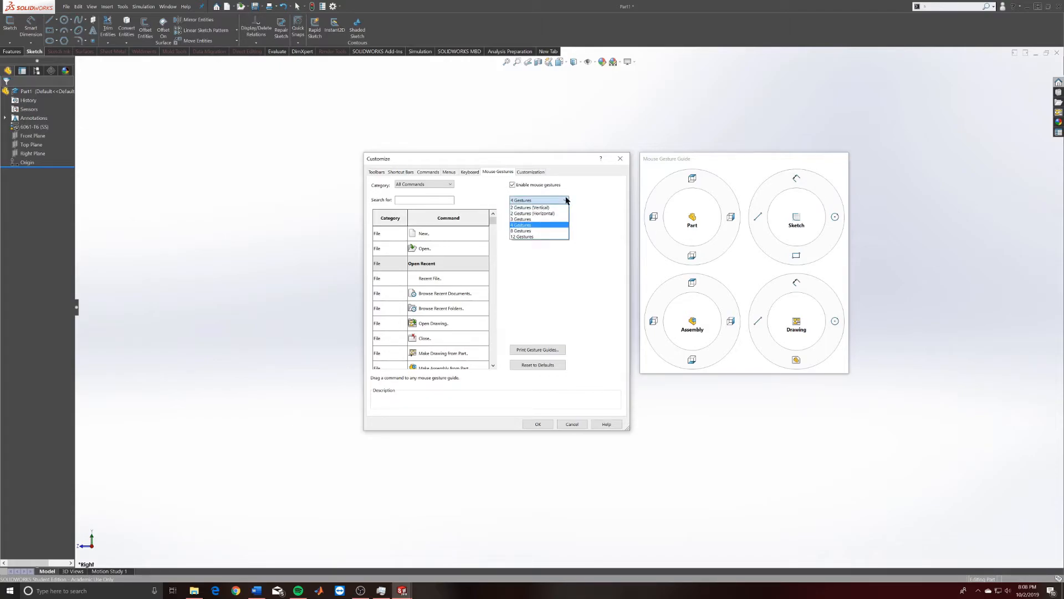
click(544, 237)
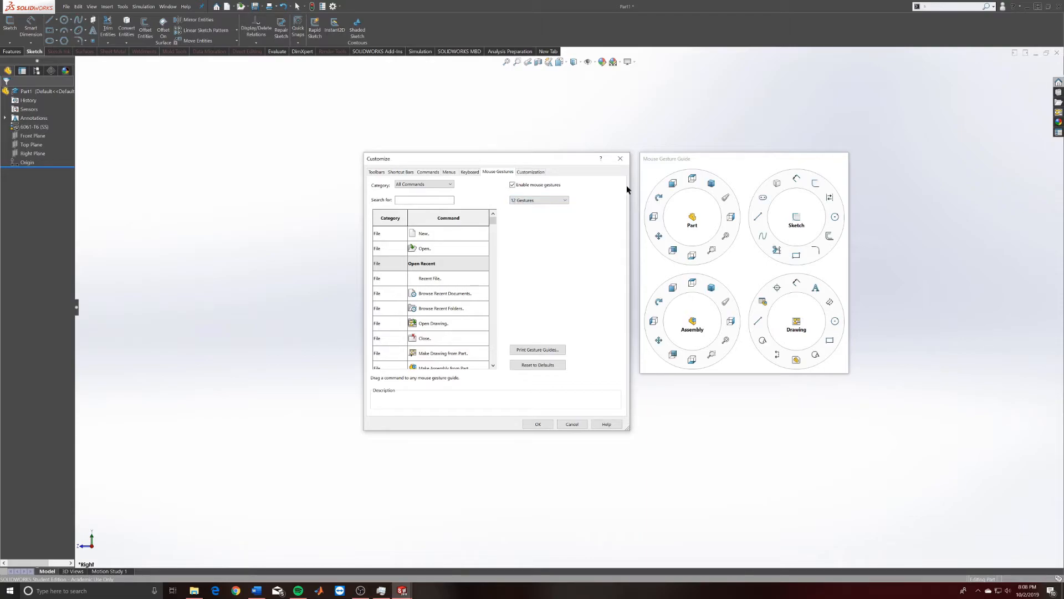
click(537, 199)
click(533, 219)
click(547, 200)
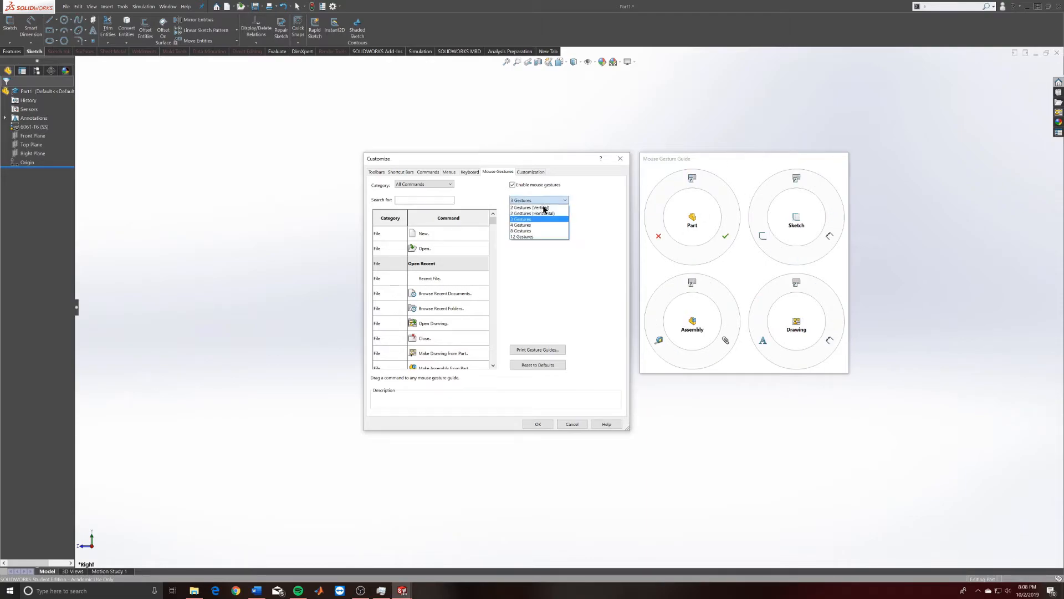
click(540, 225)
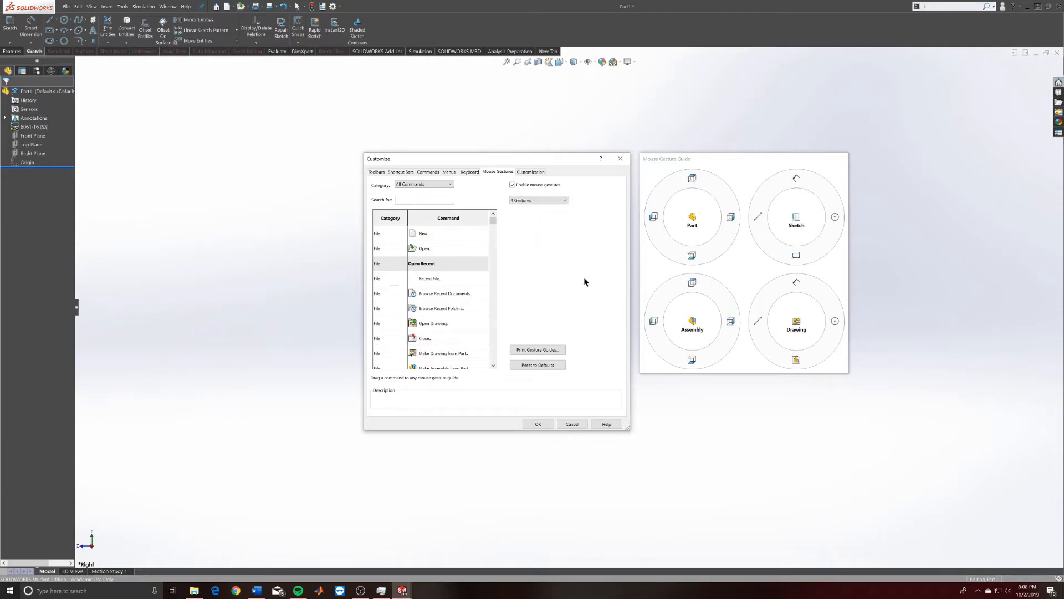
click(536, 173)
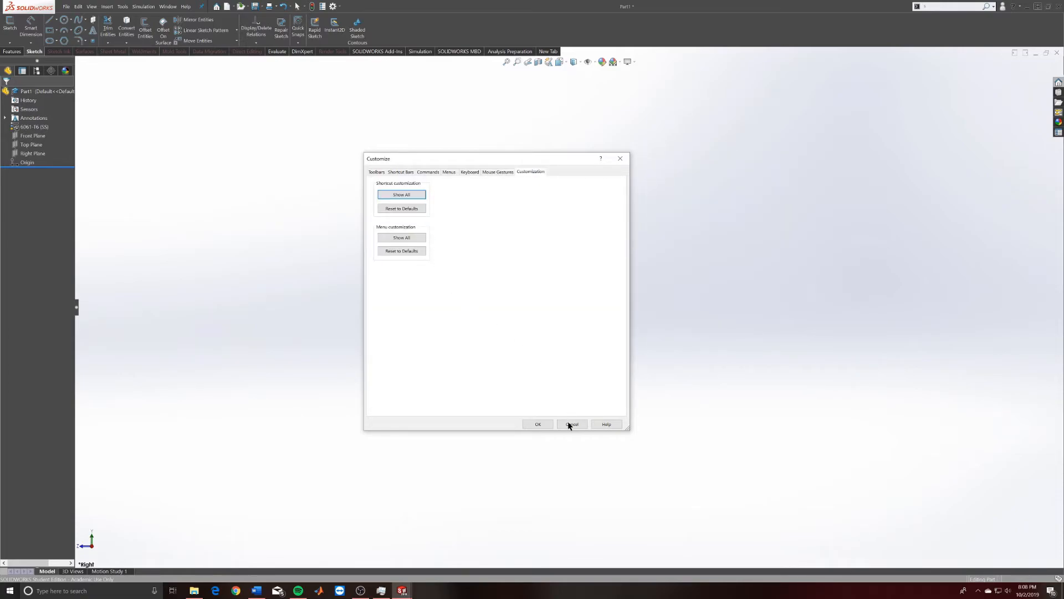
click(539, 425)
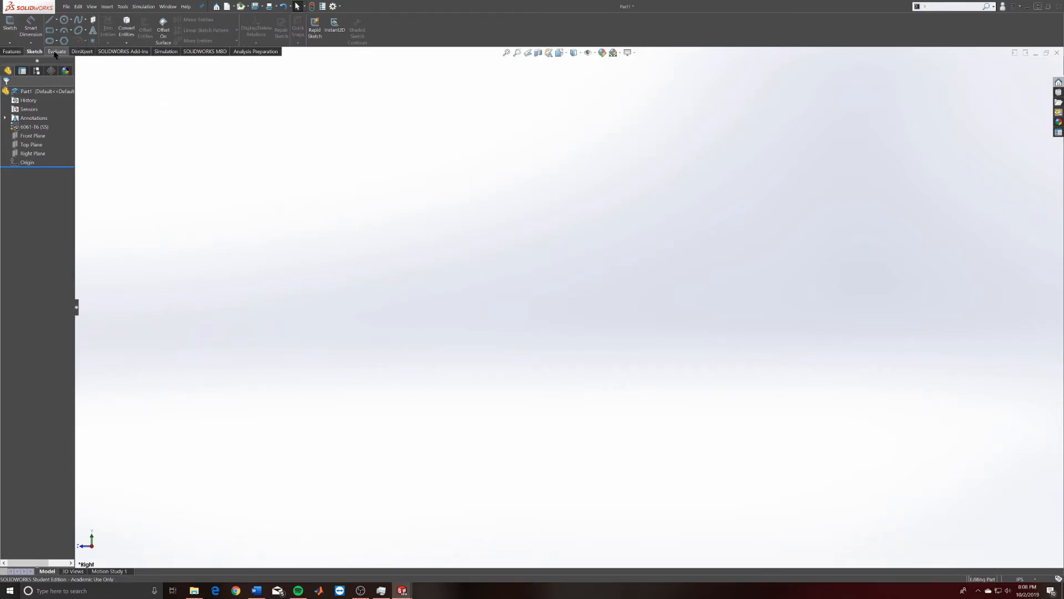
Start a new sketch, Sketch4, on Part1's Top Plane.
click(9, 52)
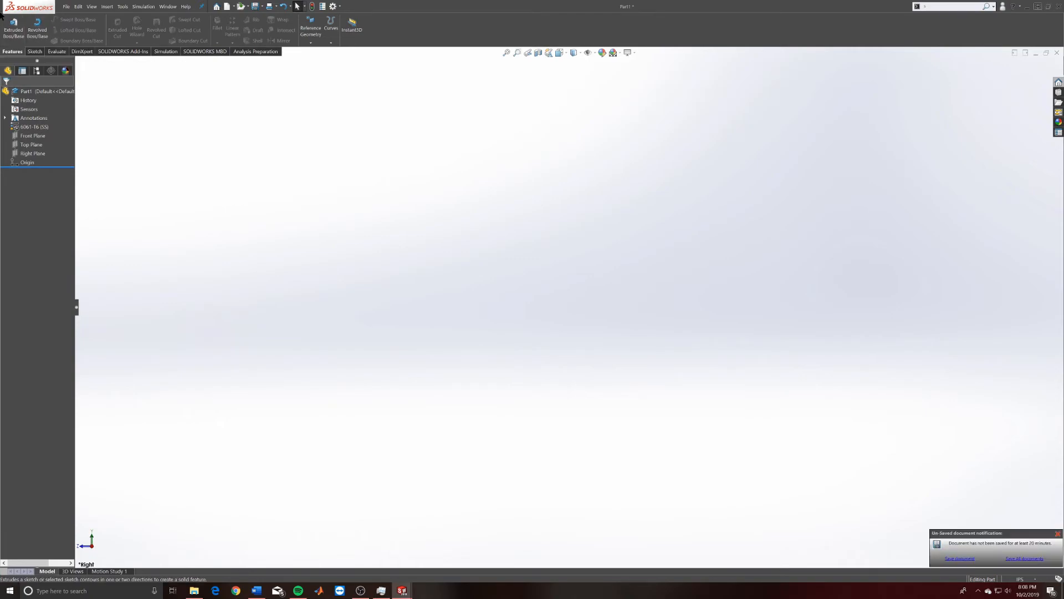
click(36, 51)
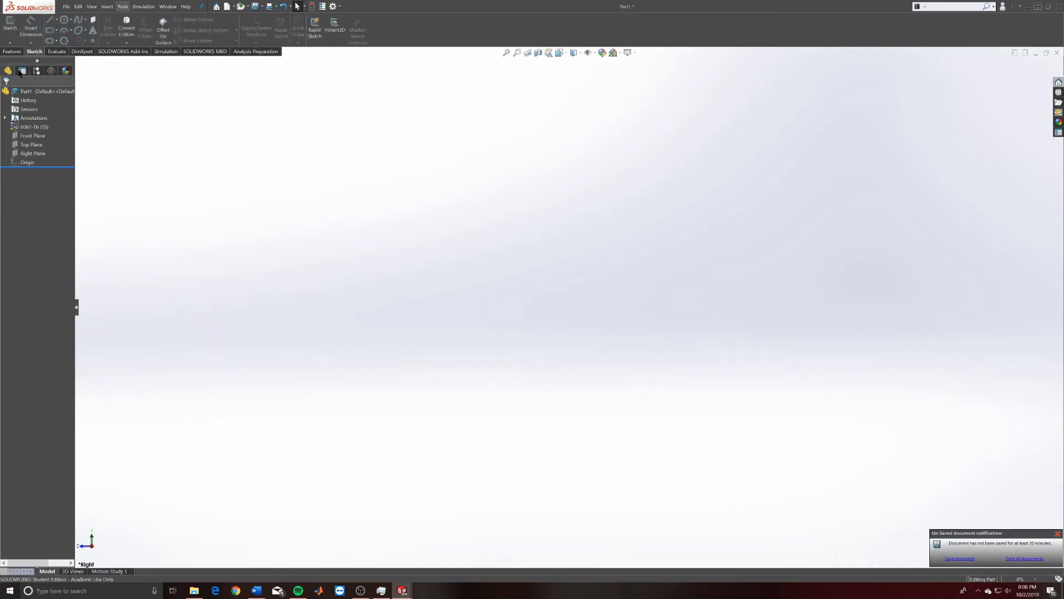
click(28, 145)
click(29, 153)
click(29, 145)
click(58, 136)
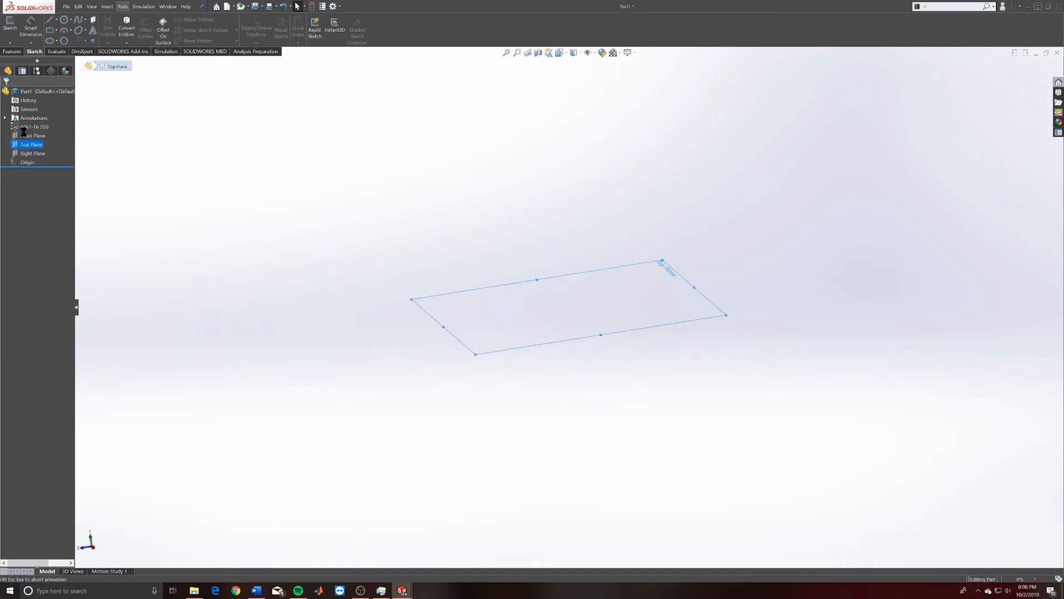
Deselect the Top Plane and turn on Shaded Sketch Contours.
click(135, 146)
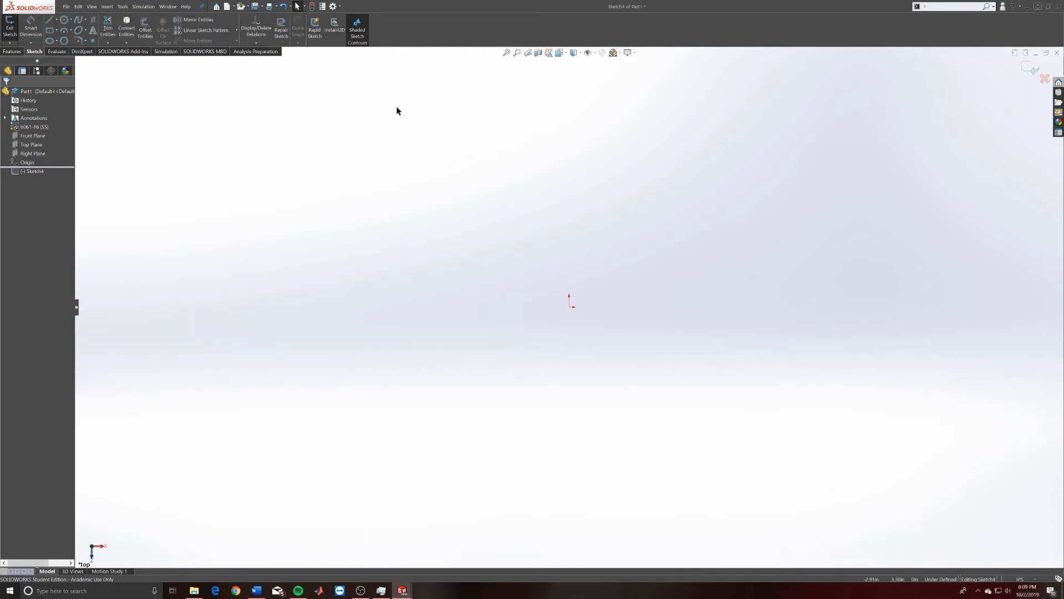
click(349, 40)
click(11, 51)
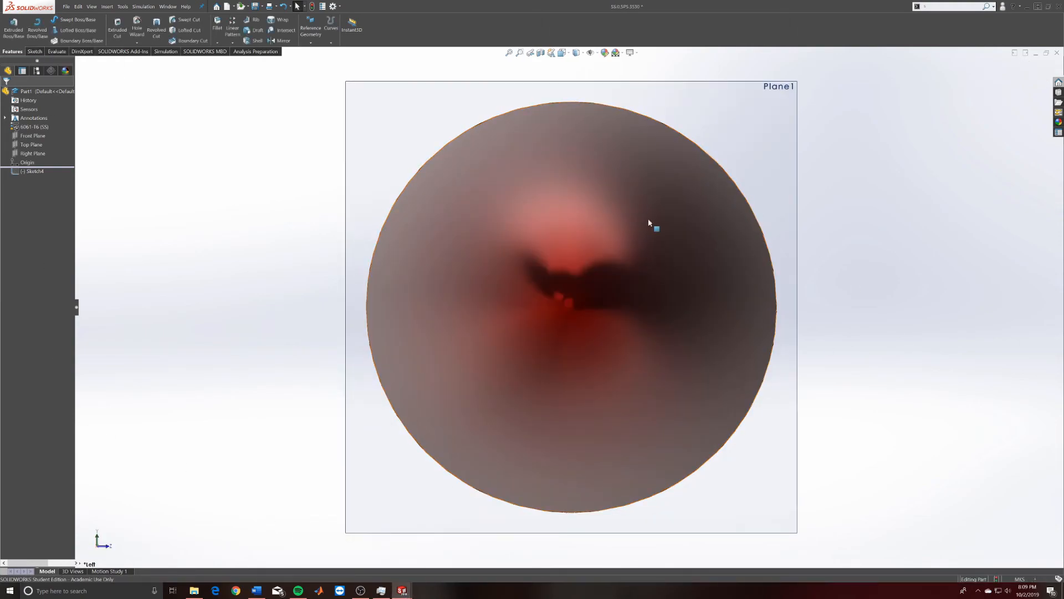
Orbit and zoom the red nose cone to a near side-on view.
mouse_move(712, 261)
middle_down()
mouse_move(700, 139)
mouse_move(708, 145)
middle_up()
scroll(813, 296, up, 5)
middle_drag(796, 312, 763, 204)
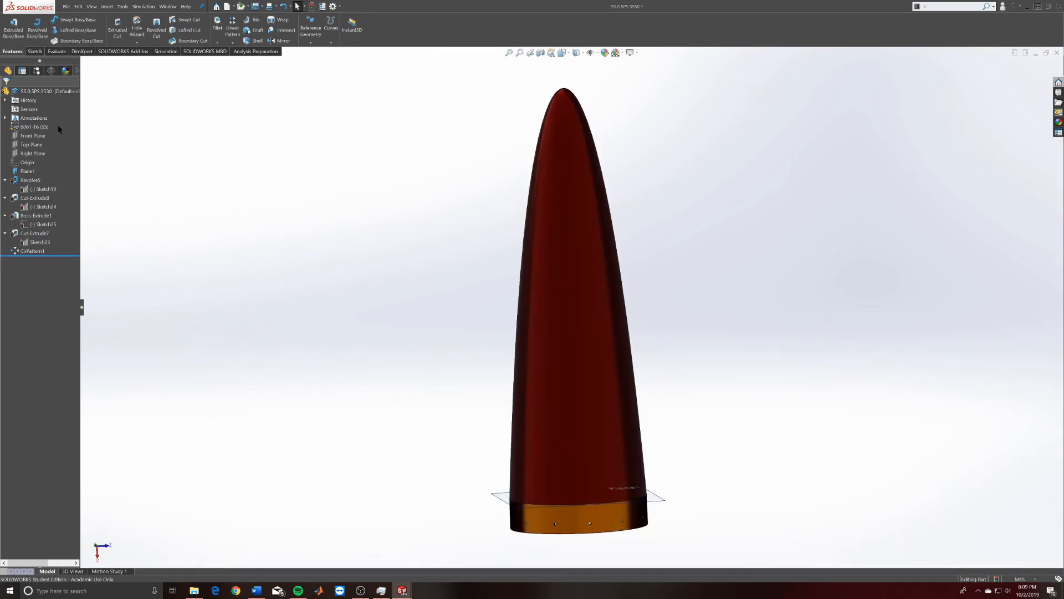
Start Revolve, orbit the nose cone to an upright side view, then cancel Revolve.
click(37, 30)
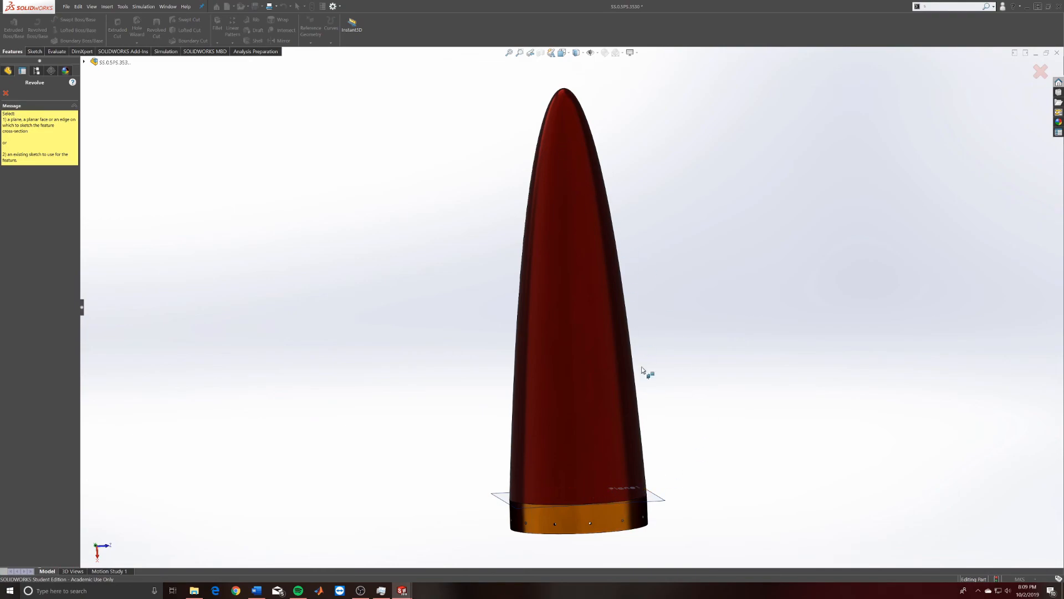
middle_drag(678, 285, 879, 373)
middle_drag(787, 387, 868, 276)
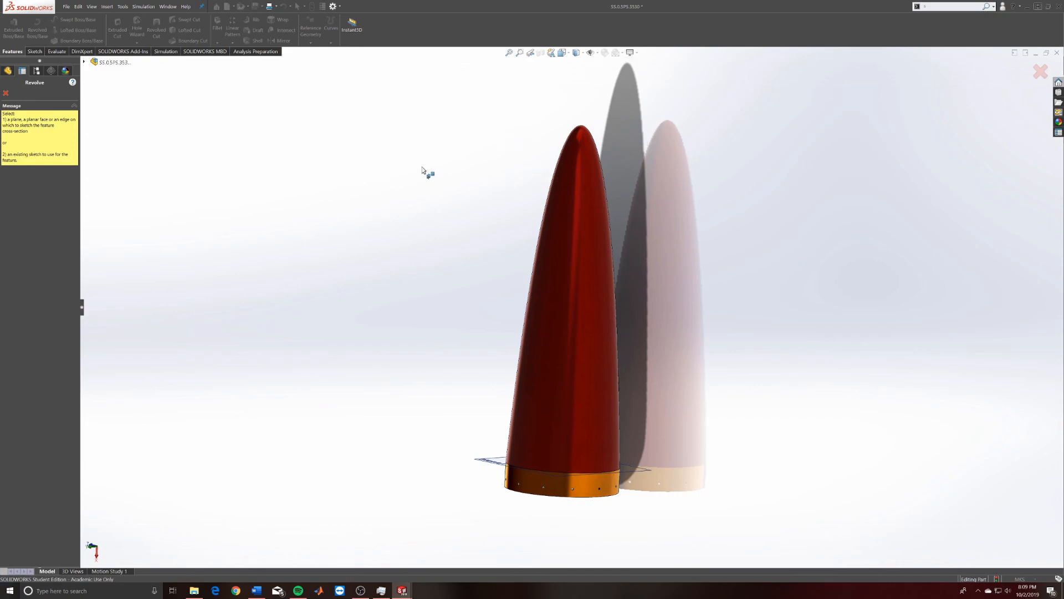
click(6, 94)
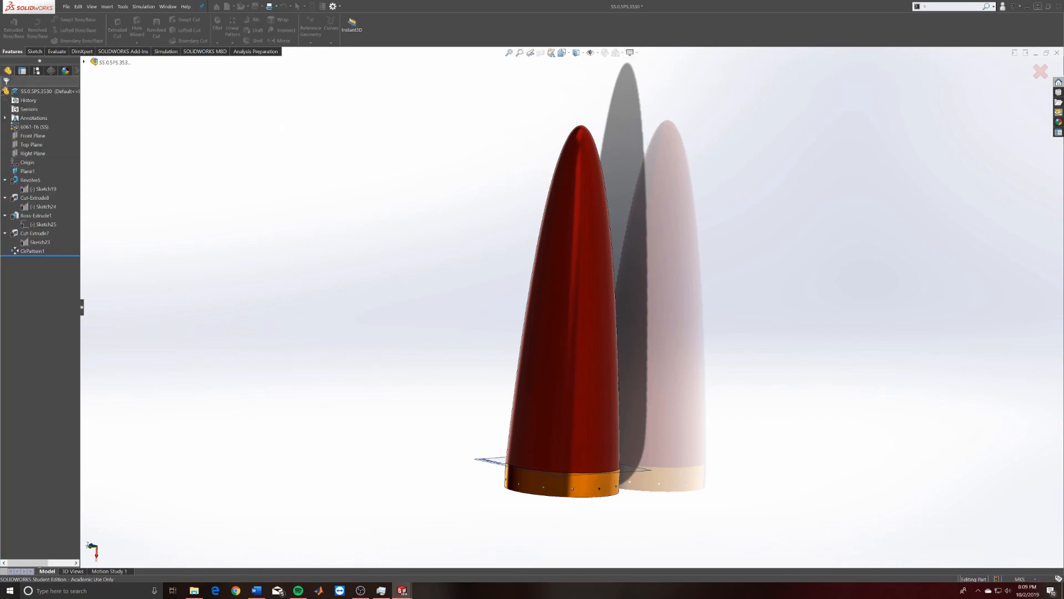